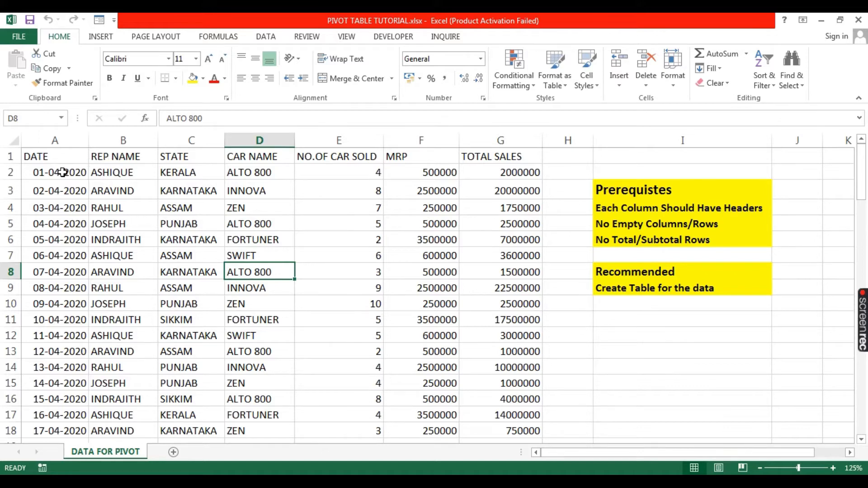
- Look over the car sales records, including the date, rep name, state and car name columns
left_click(62, 172)
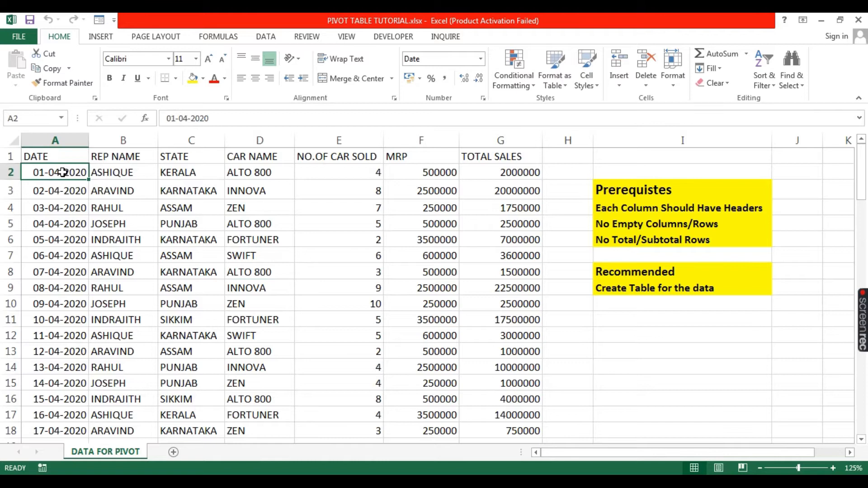
left_click(116, 172)
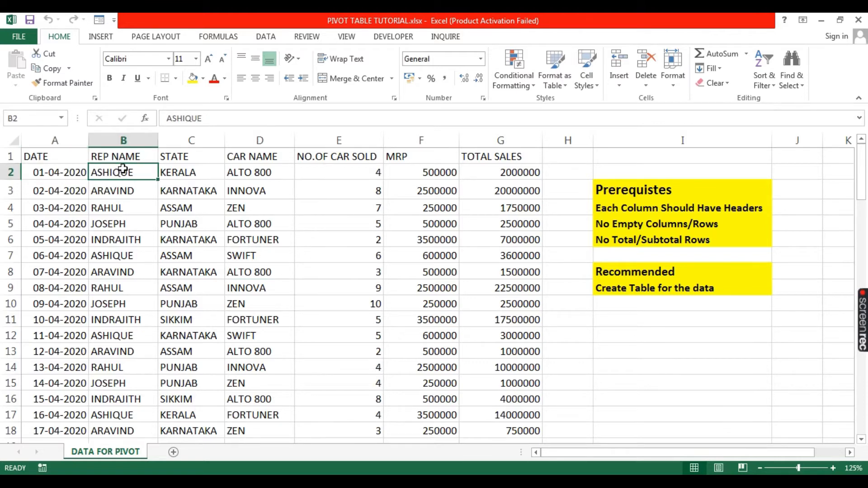
left_click(236, 155)
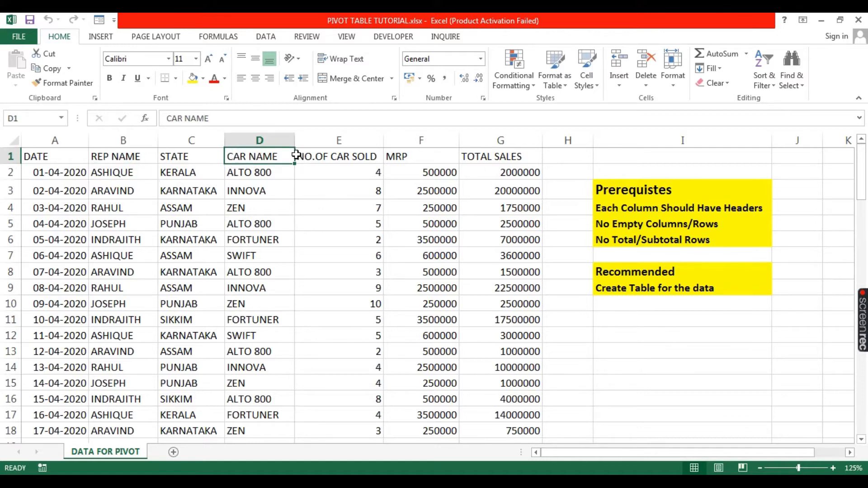
scroll(176, 334, "down", 4)
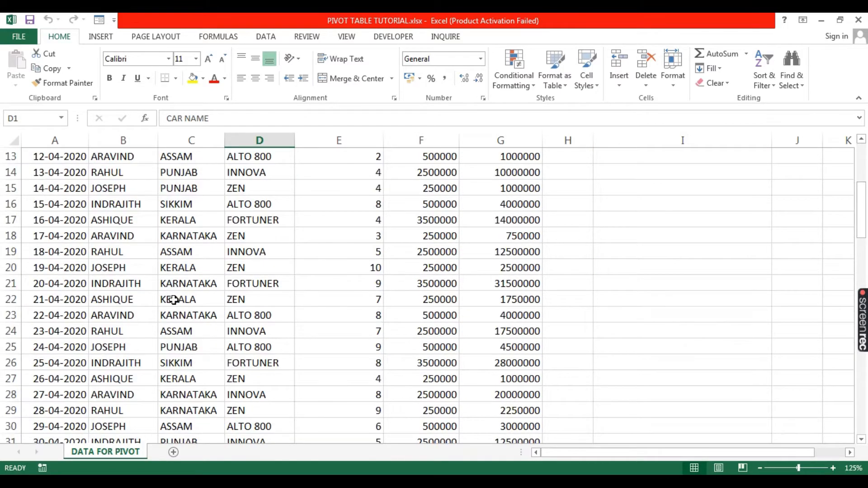
scroll(175, 316, "up", 4)
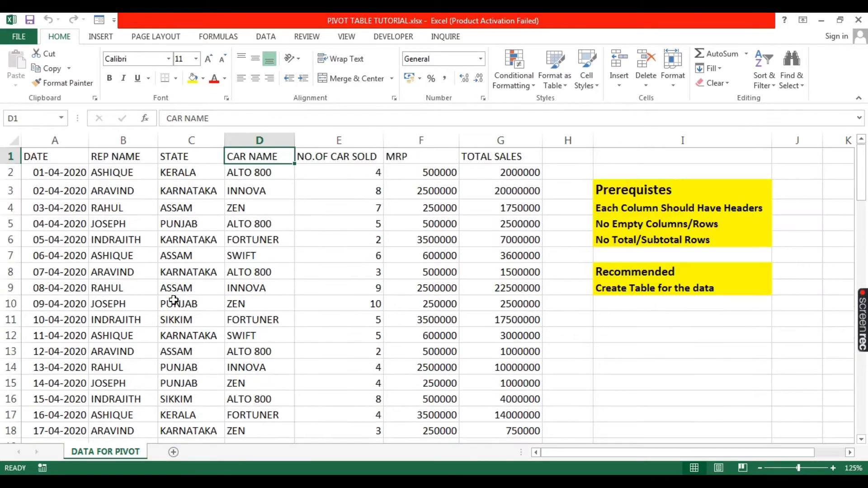
left_click(243, 309)
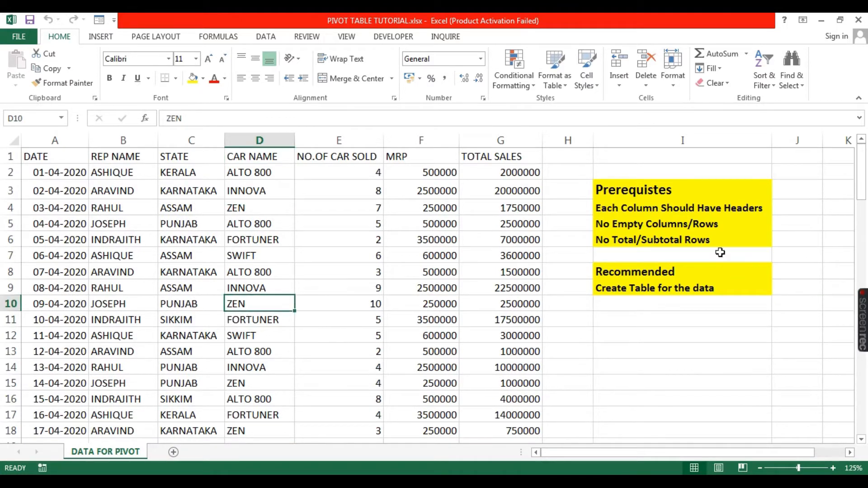
- Check the sales data against the prerequisites that each column has a header and no columns or rows are empty
left_click(643, 205)
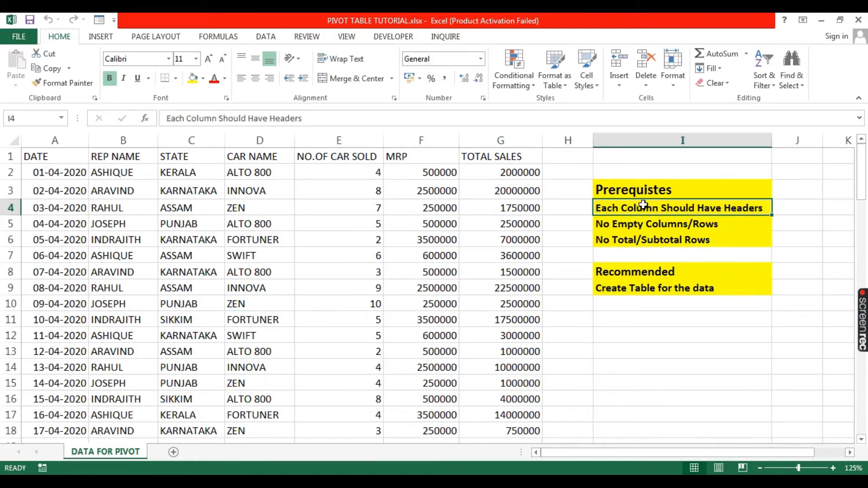
left_click_drag(43, 156, 500, 158)
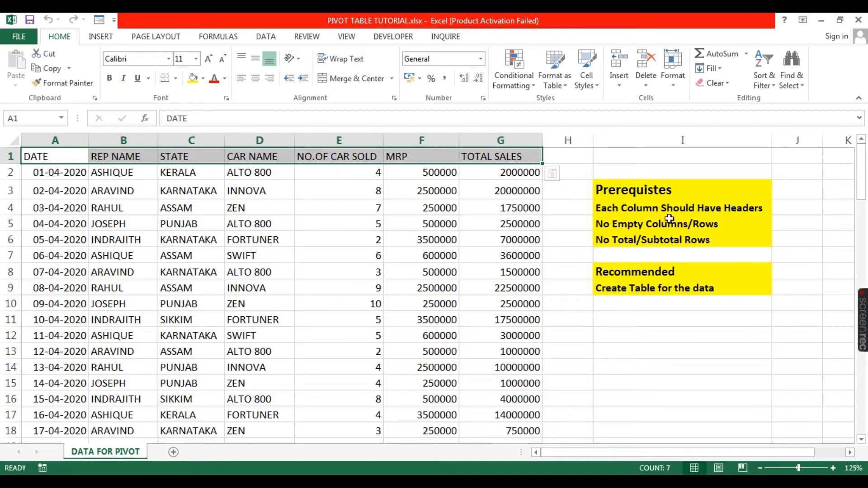
left_click(645, 224)
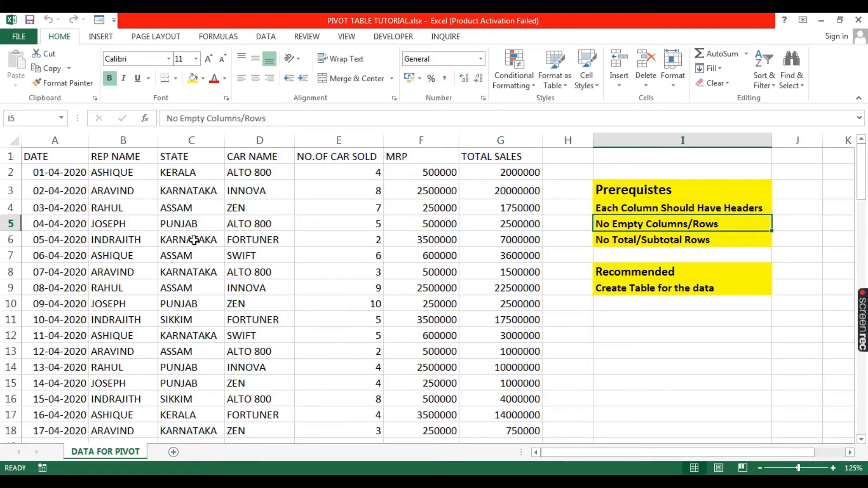
scroll(173, 217, "down", 10)
scroll(173, 217, "down", 20)
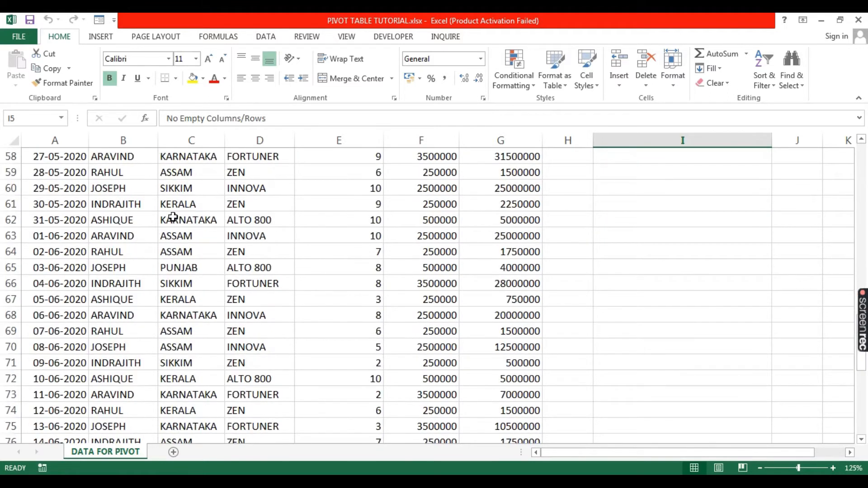
scroll(173, 217, "up", 10)
scroll(173, 217, "up", 20)
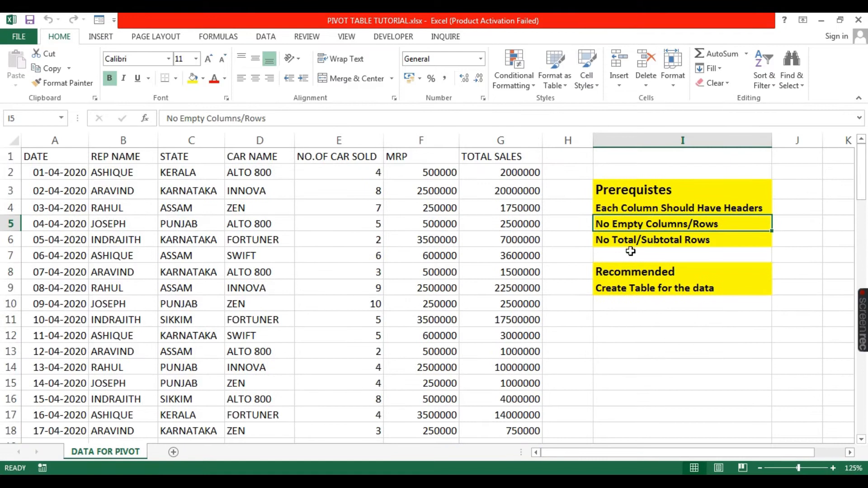
- Check below the last record for total or subtotal rows and read the recommendation about creating a table
left_click(641, 240)
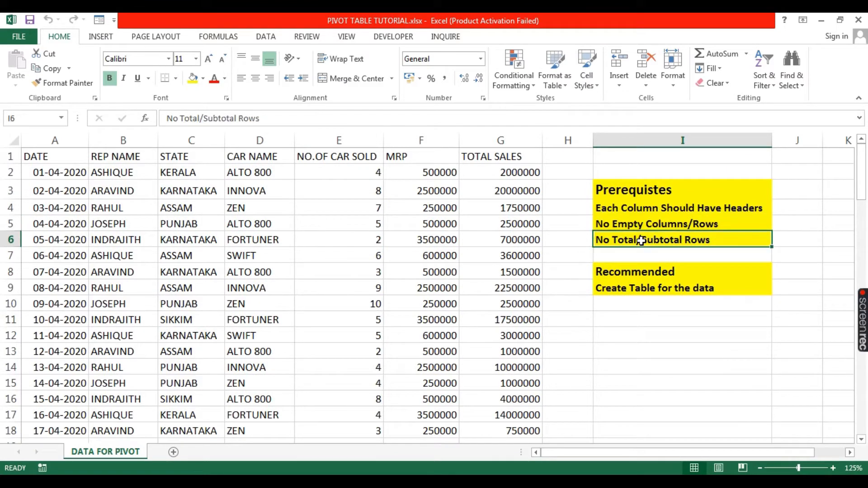
scroll(327, 266, "down", 4)
scroll(327, 266, "down", 20)
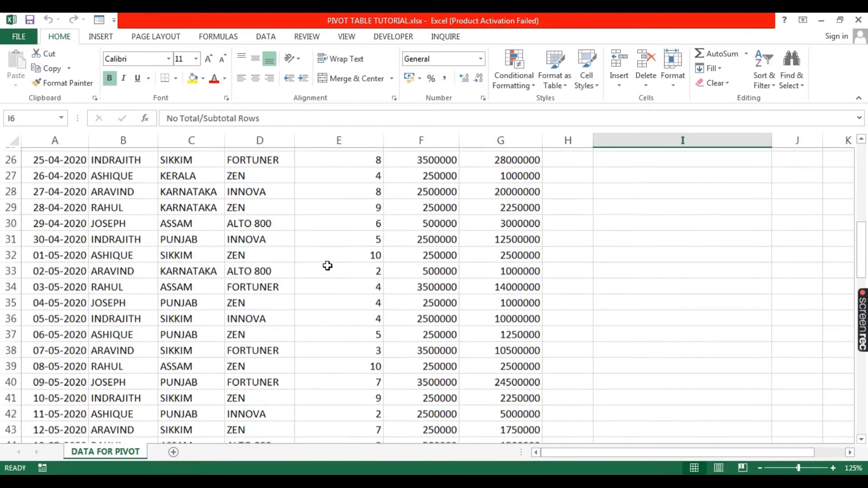
left_click_drag(349, 188, 511, 188)
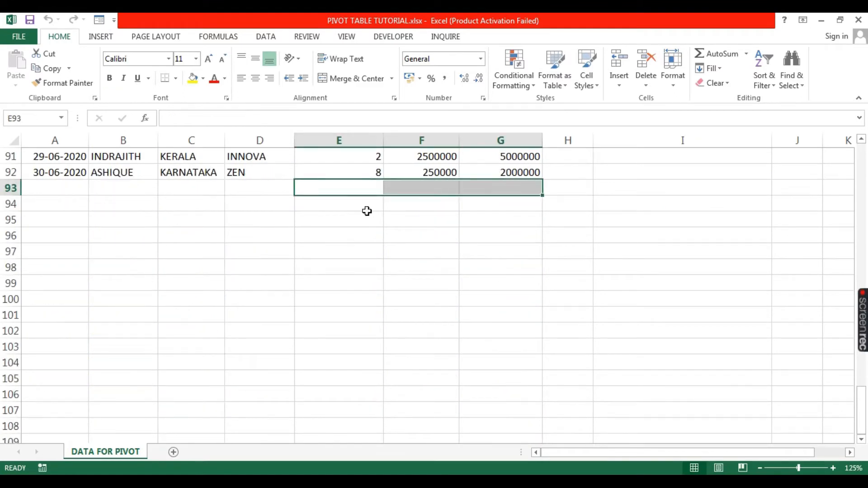
scroll(380, 211, "up", 20)
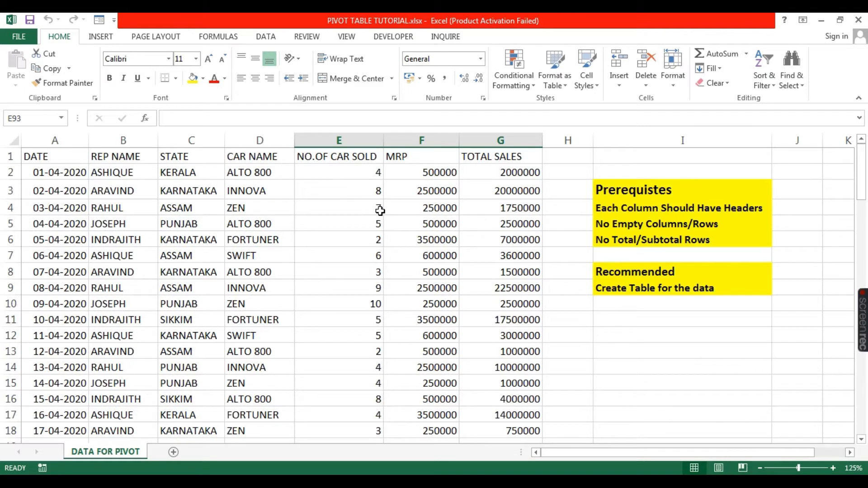
left_click(631, 278)
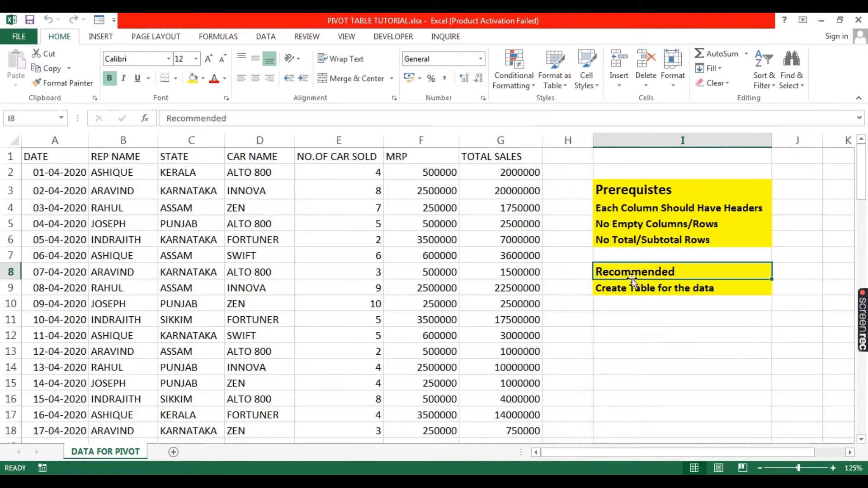
left_click(636, 287)
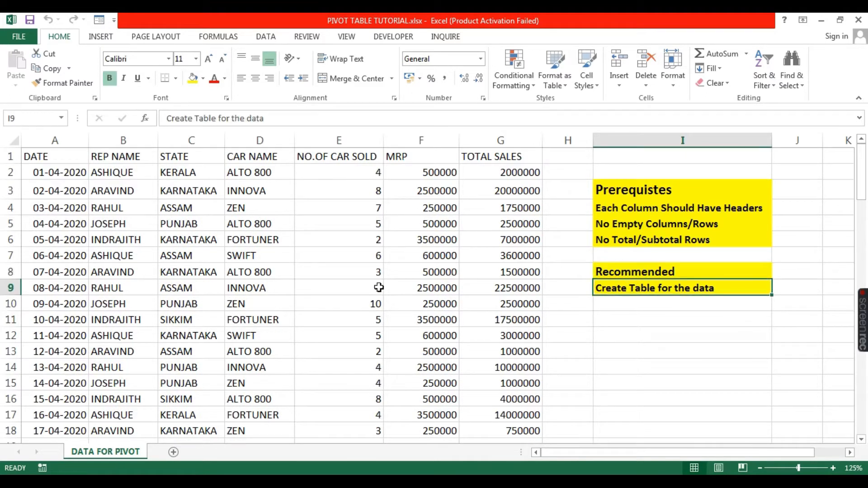
- Convert the sales data range A1:G92 into a table with headers
left_click(245, 254)
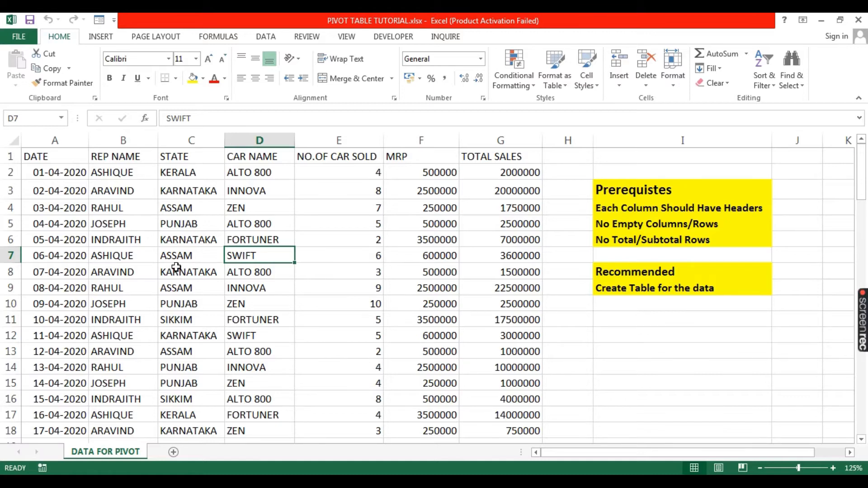
left_click(257, 284)
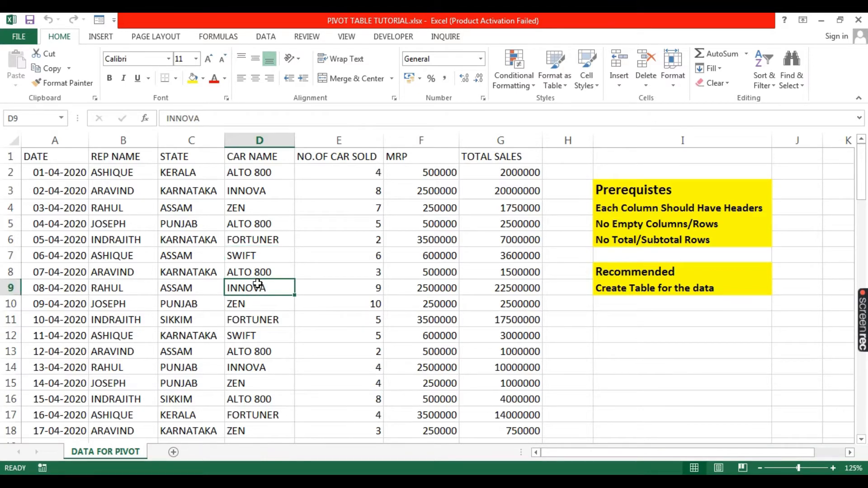
key("ctrl+t")
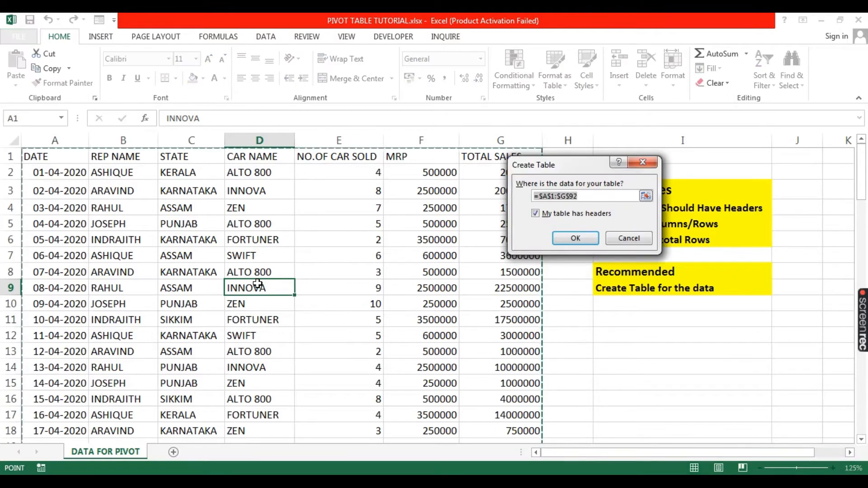
left_click(576, 239)
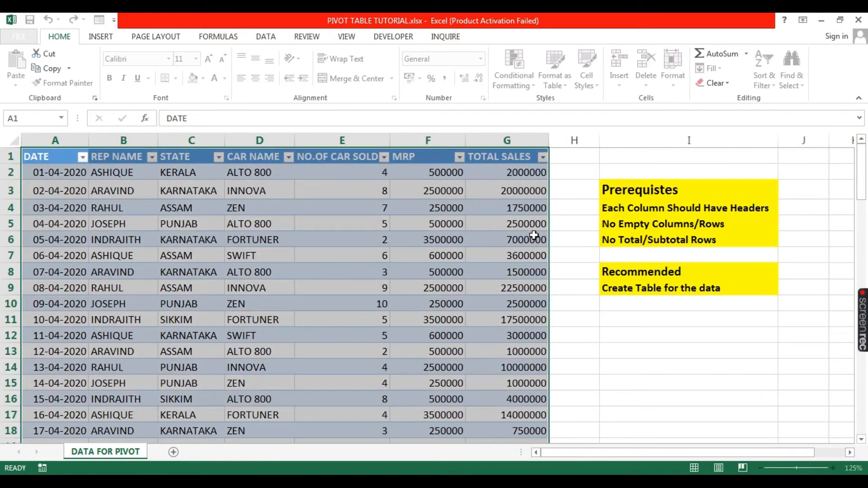
left_click(244, 270)
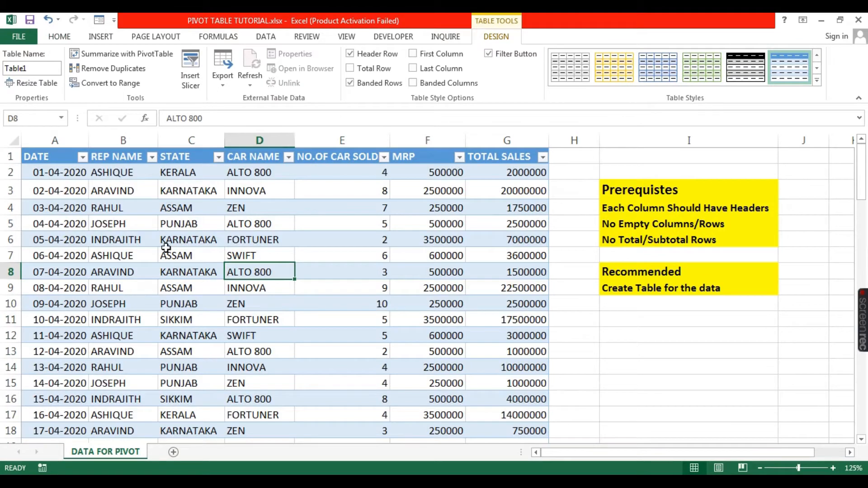
- Rename the sales data table as DATAFORPIVOT
left_click(32, 69)
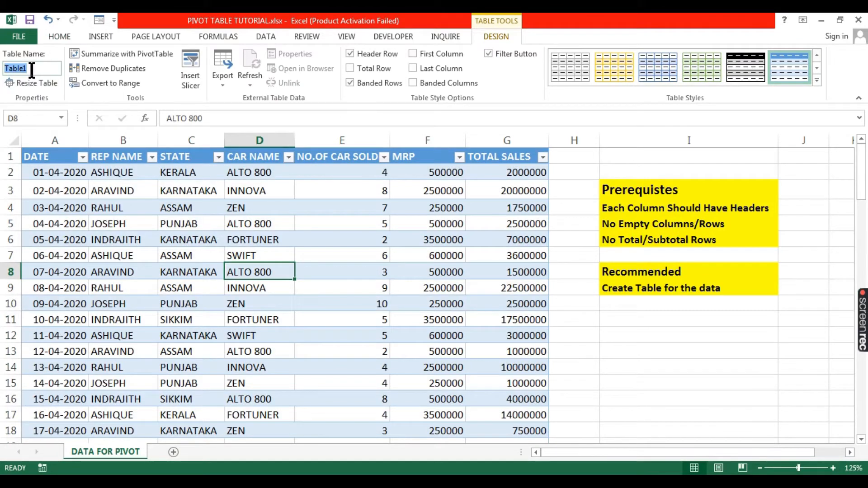
type("DATAFORPIVOT")
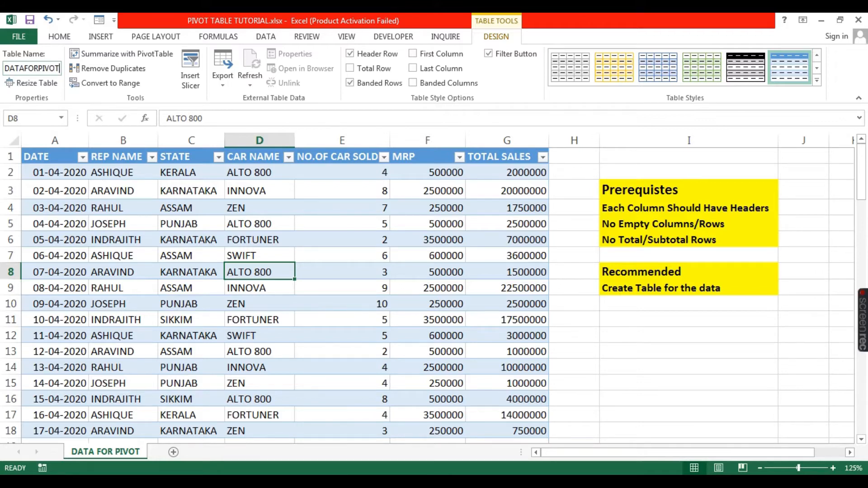
left_click(104, 224)
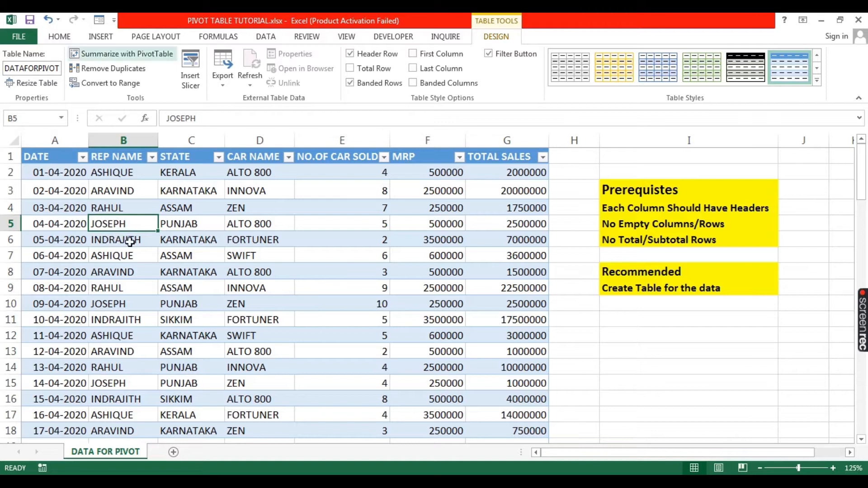
- Preview the recommended PivotTables for the sales table, including Sum of NO.OF CAR SOLD by STATE, and close them without inserting one
left_click(239, 266)
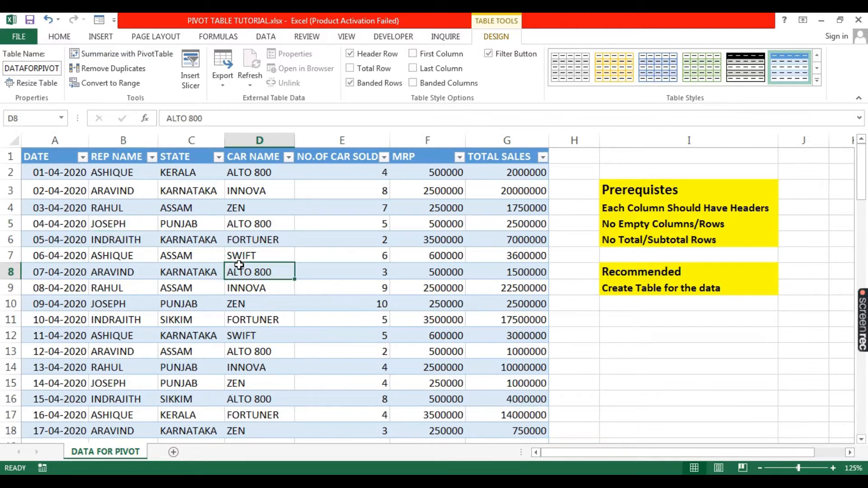
left_click(97, 37)
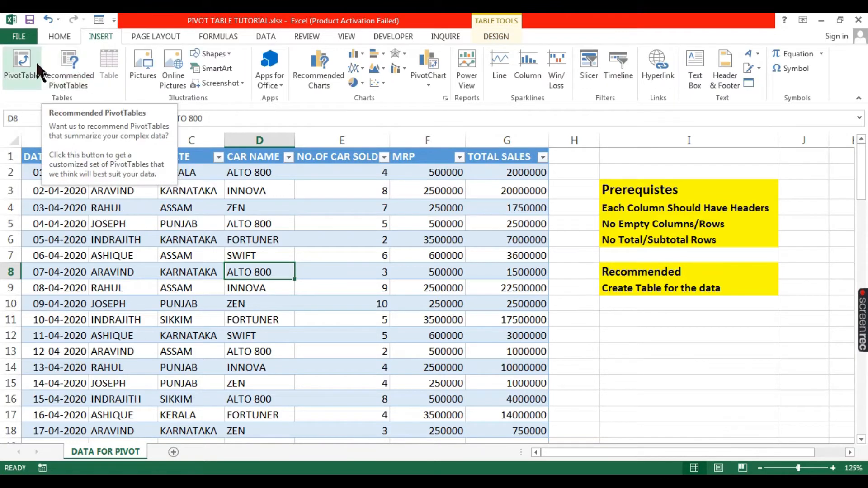
left_click(66, 80)
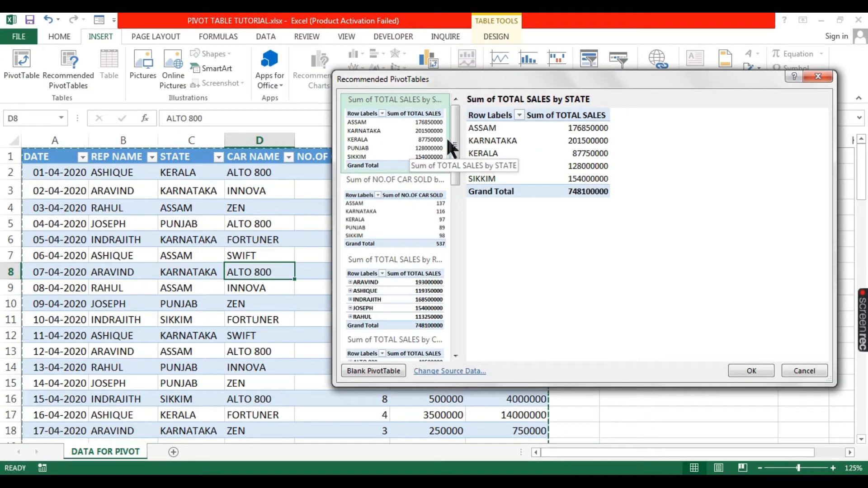
mouse_move(454, 132)
left_mouse_down()
mouse_move(462, 303)
mouse_move(456, 130)
left_mouse_up()
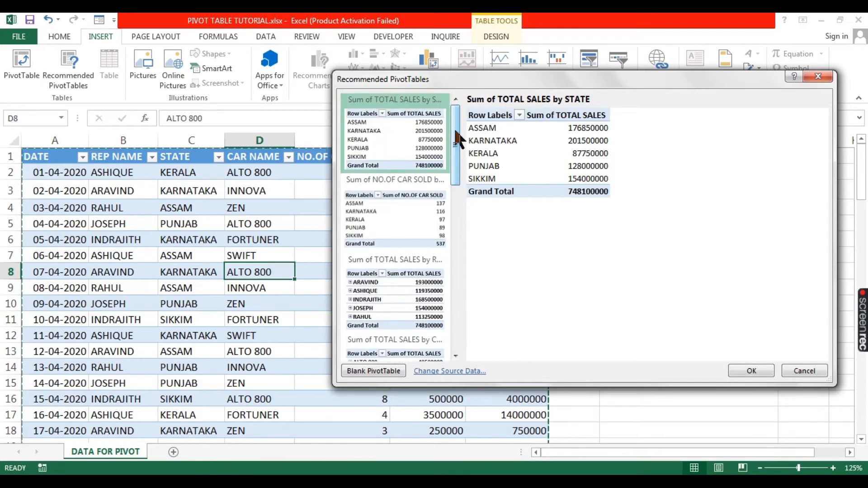
left_click(418, 208)
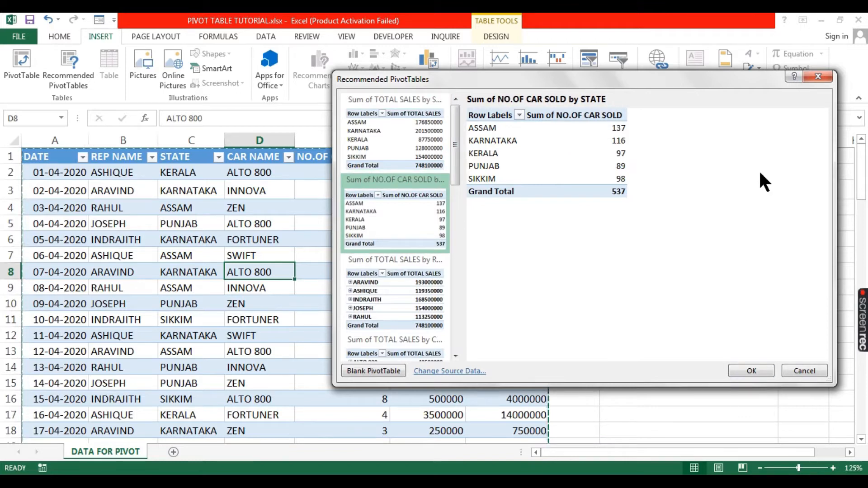
left_click(826, 80)
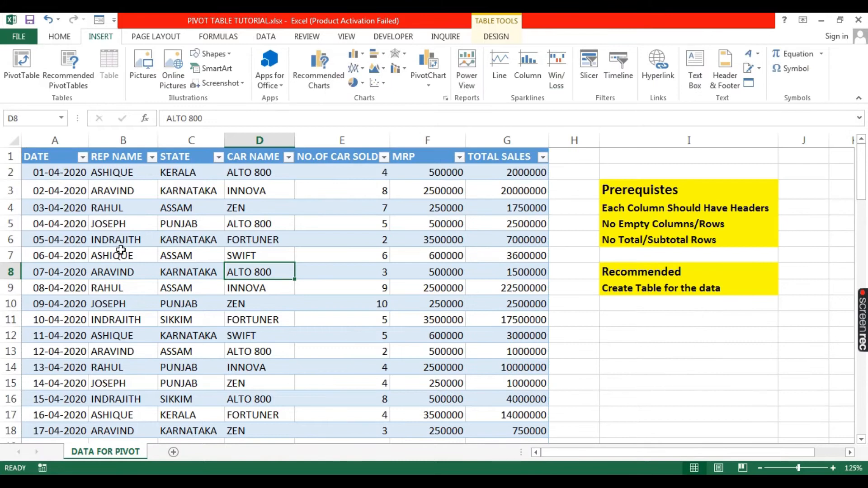
- Create a PivotTable from the DATAFORPIVOT table, placing the report on a new worksheet
left_click(165, 239)
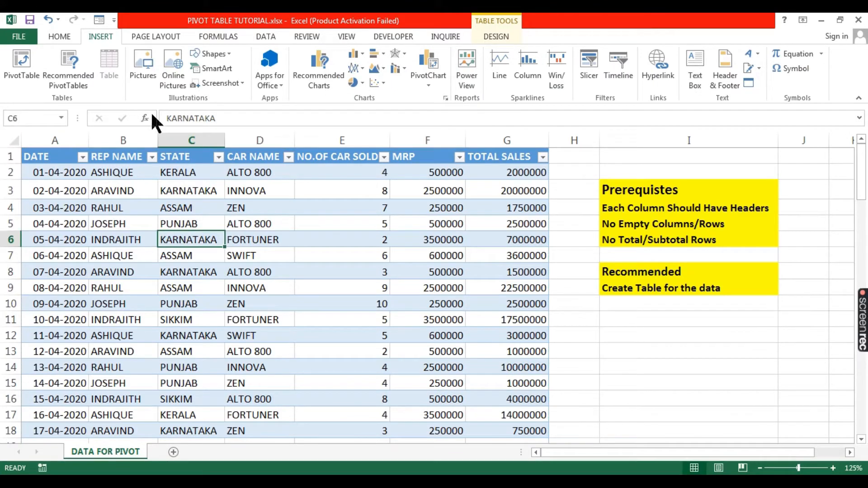
left_click(18, 63)
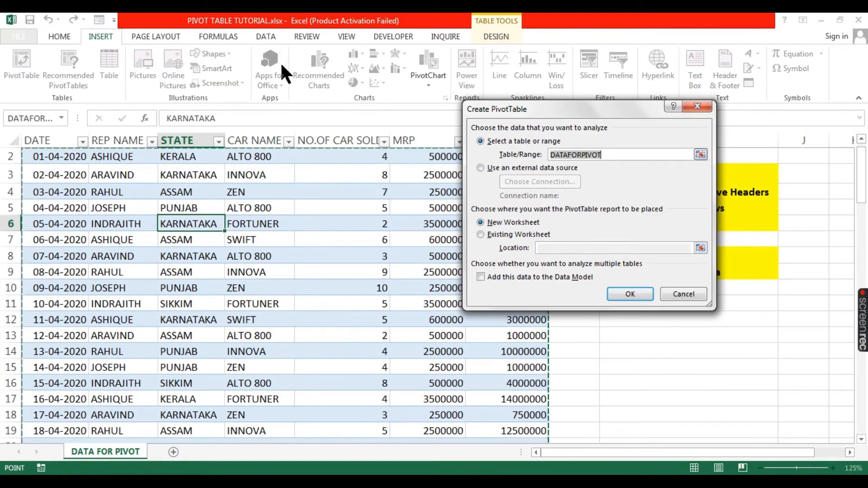
left_click_drag(502, 109, 426, 89)
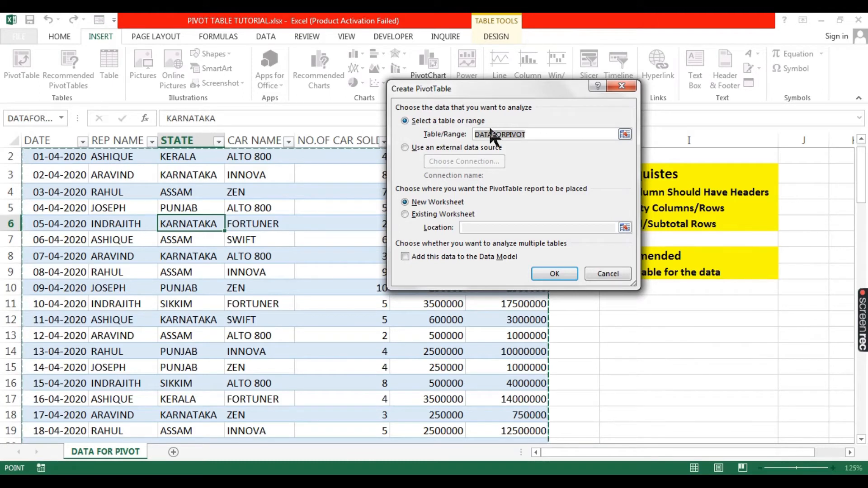
left_click_drag(462, 86, 541, 74)
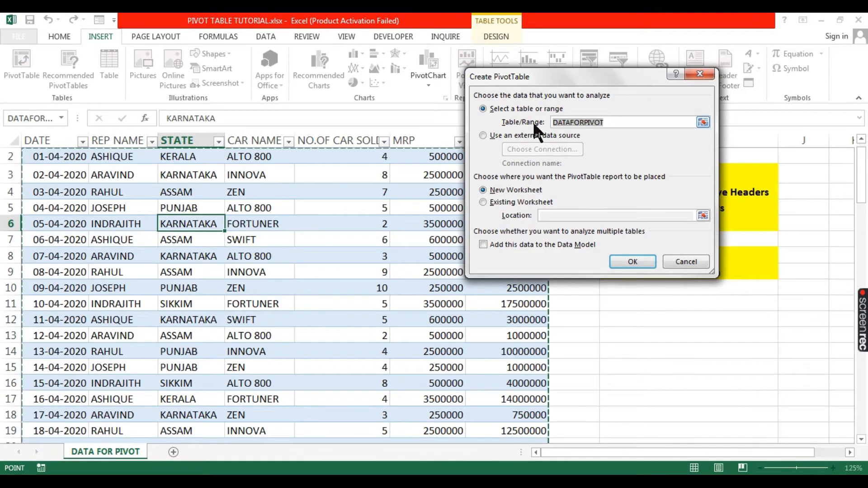
scroll(68, 155, "up", 1)
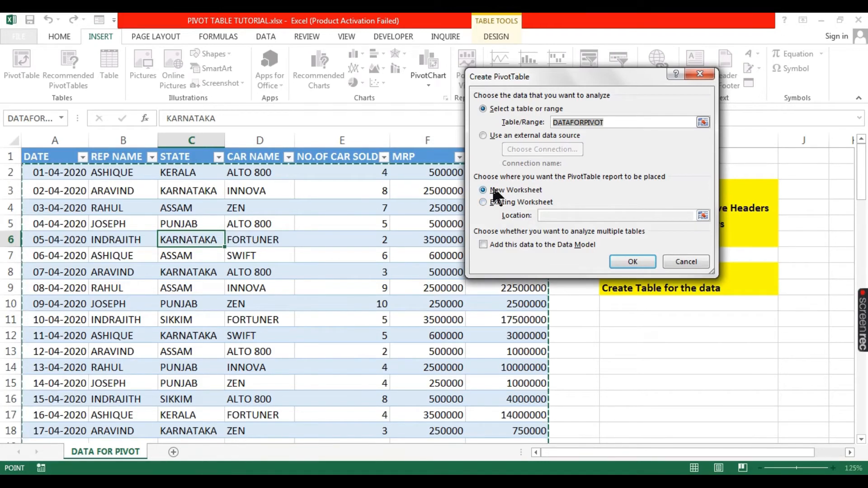
left_click(633, 263)
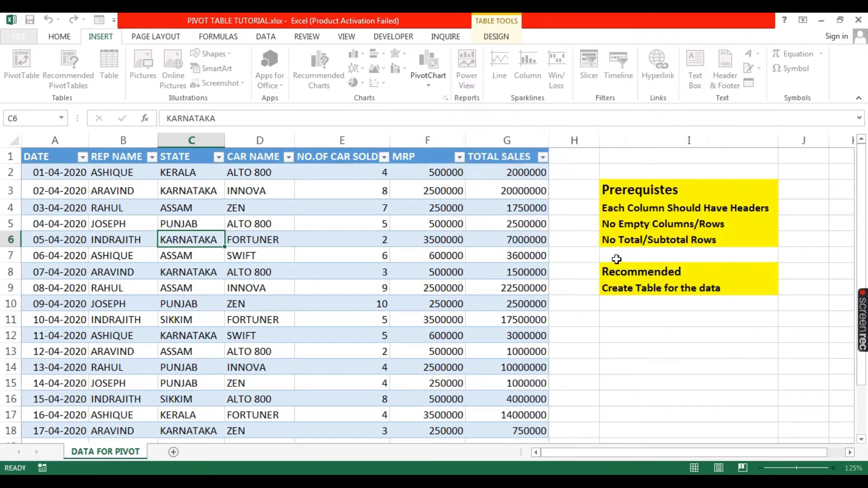
- Rename the new PivotTable worksheet as PIVOT TABLE
double_click(88, 457)
type("PIVOT TABLE")
key("Return")
left_click(456, 326)
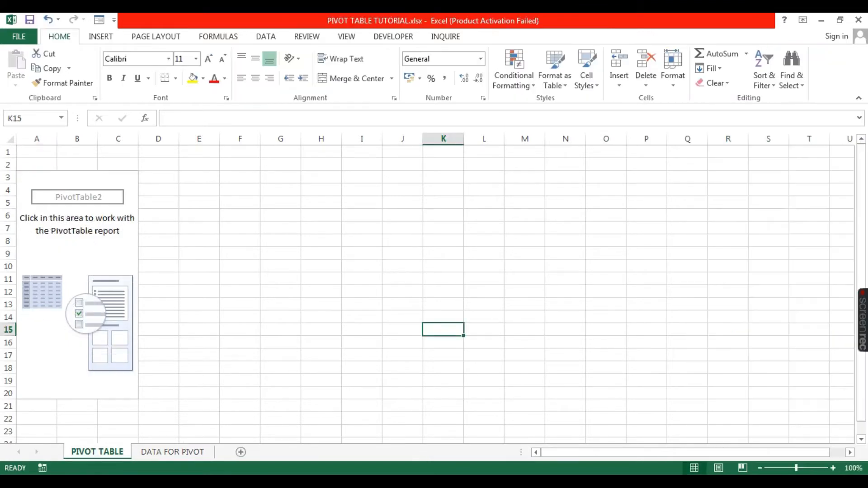
- Add the DATE field to the PivotTable's rows and look through the listed dates
left_click(82, 244)
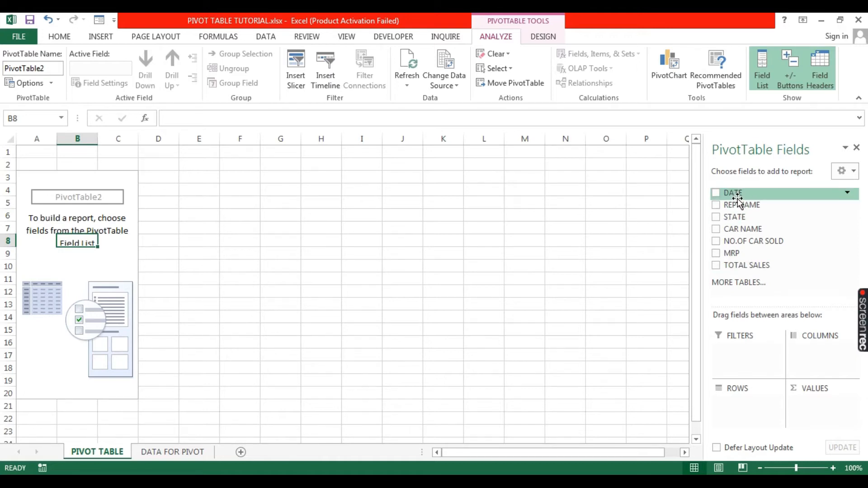
left_click_drag(750, 194, 738, 412)
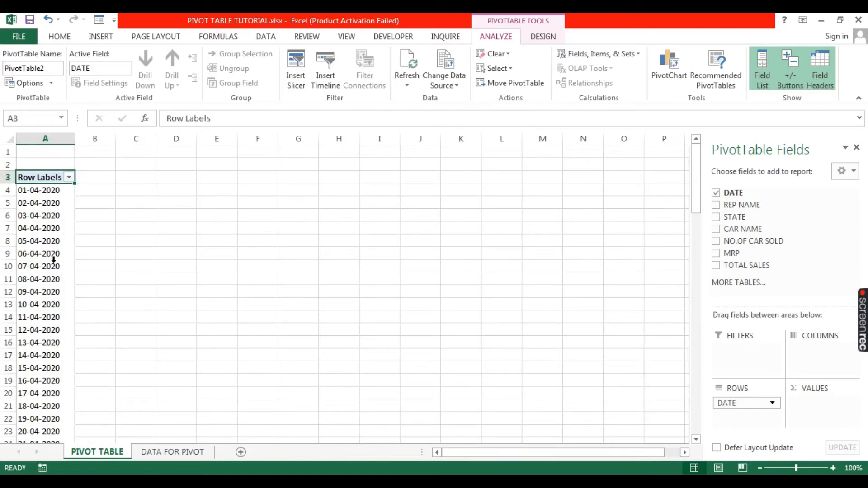
left_click(42, 237)
scroll(42, 235, "down", 2)
scroll(42, 235, "down", 12)
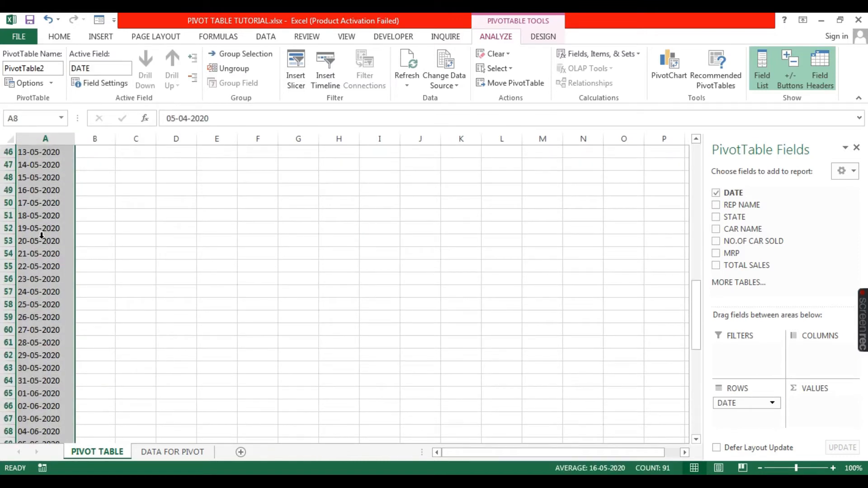
scroll(42, 235, "up", 14)
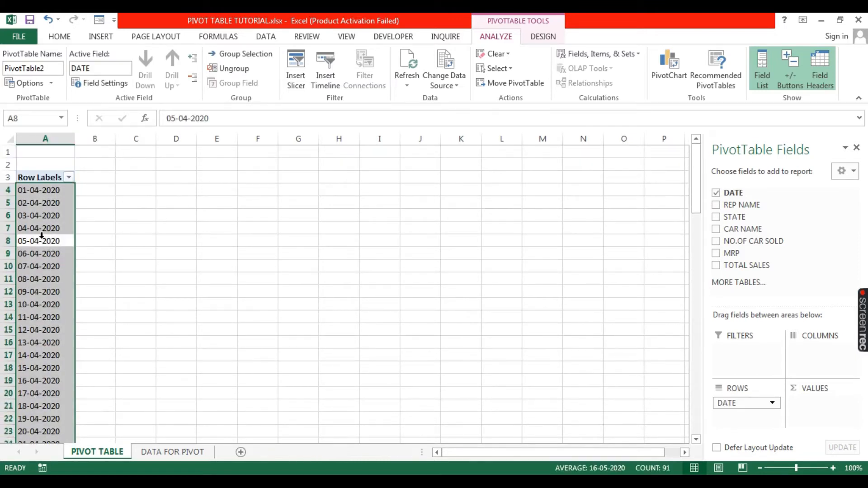
- Group the DATE row labels by months, keeping the automatic start and end dates
left_click(41, 228)
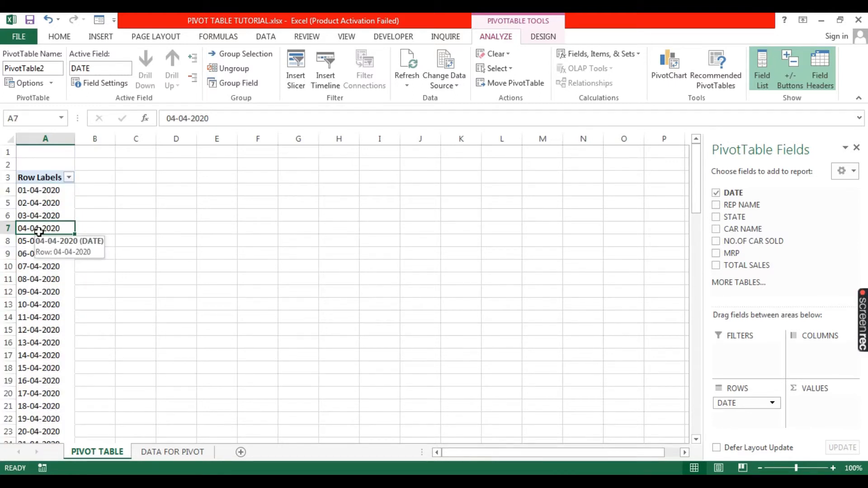
right_click(38, 232)
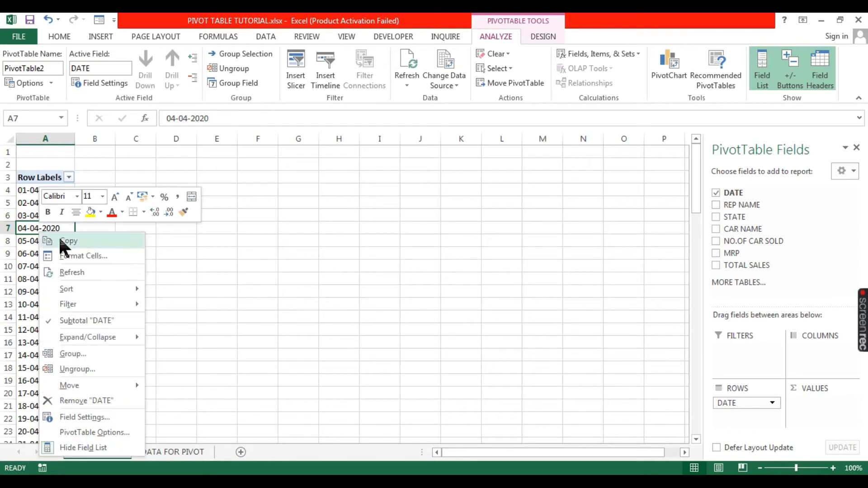
mouse_move(68, 289)
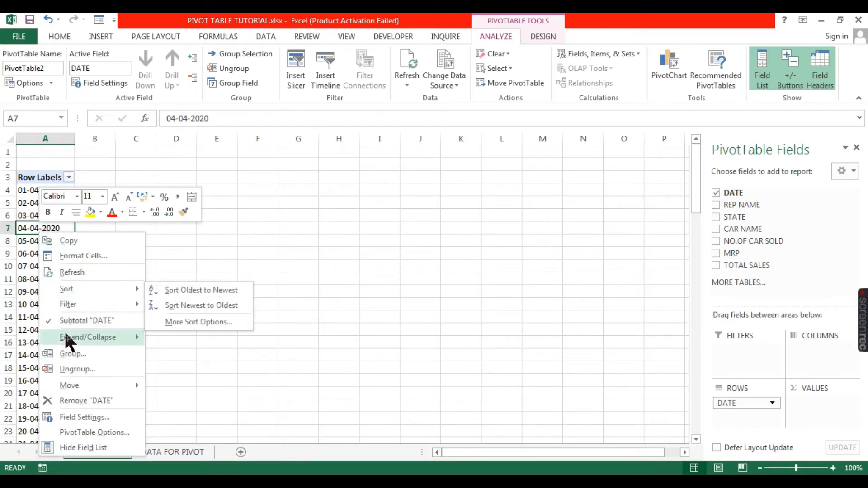
left_click(68, 352)
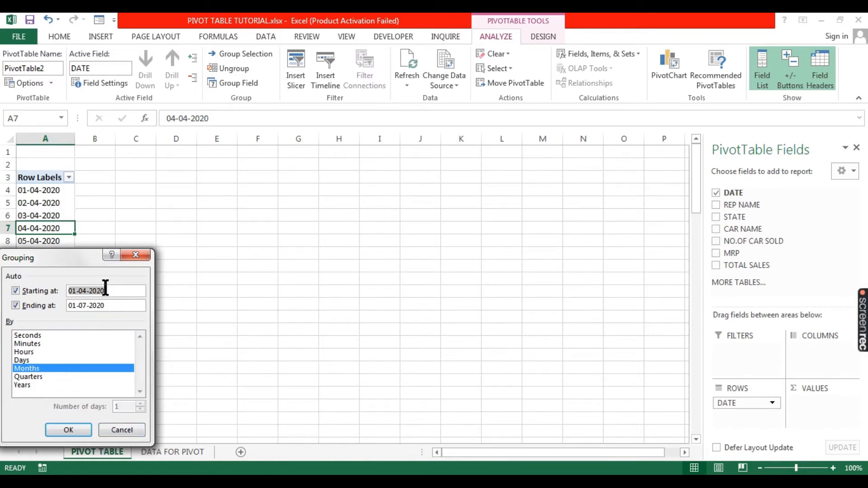
left_click(78, 430)
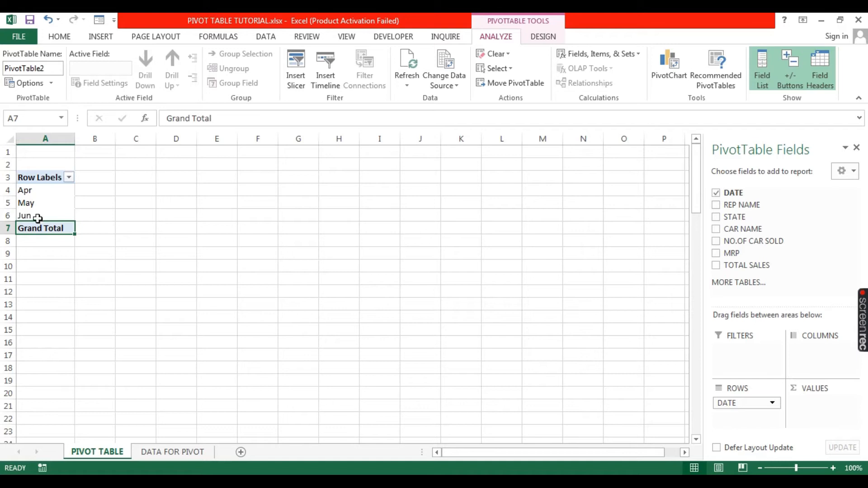
left_click(37, 203)
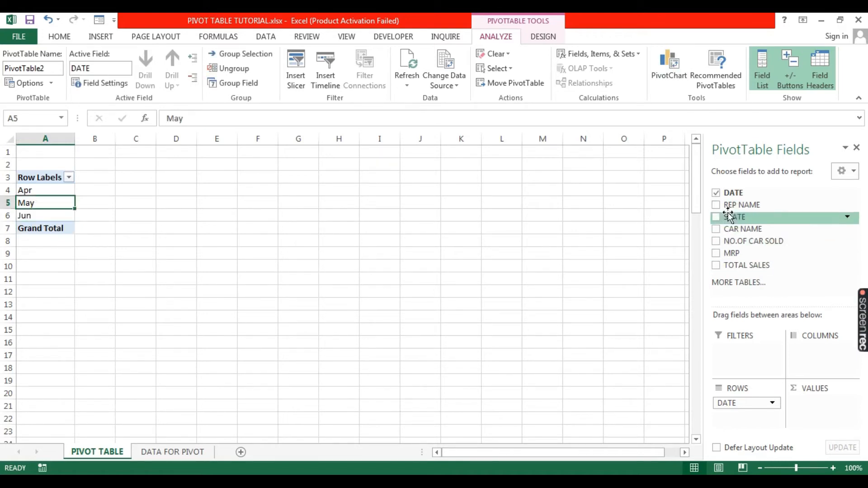
- Add the STATE field to the PivotTable's columns and check the state headings
left_click_drag(731, 219, 818, 360)
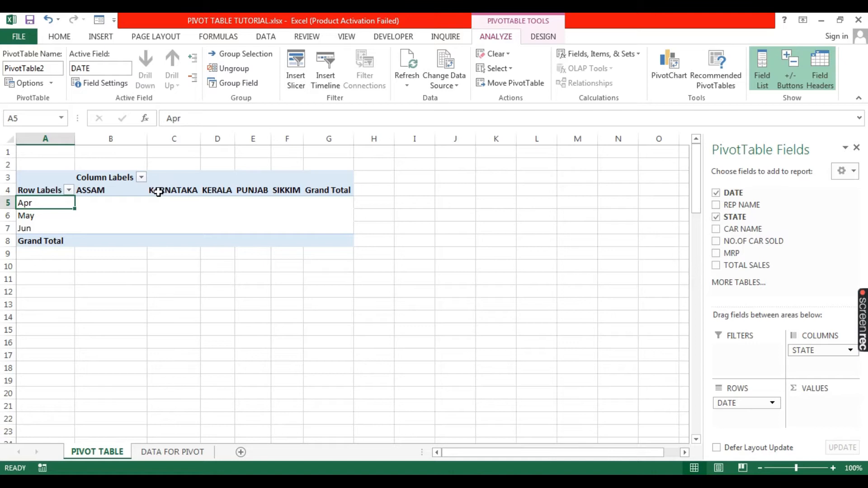
left_click(174, 190)
left_click(217, 190)
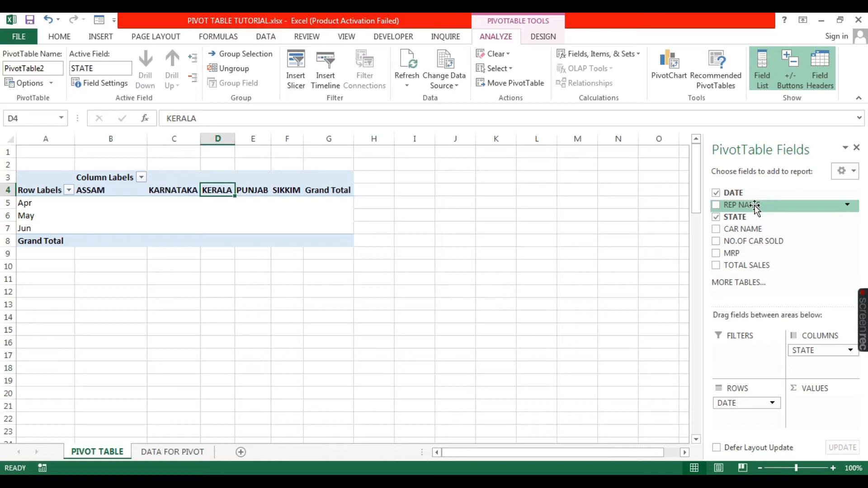
- Add the REP NAME and CAR NAME fields to the PivotTable's rows beneath DATE
left_click_drag(754, 207, 746, 433)
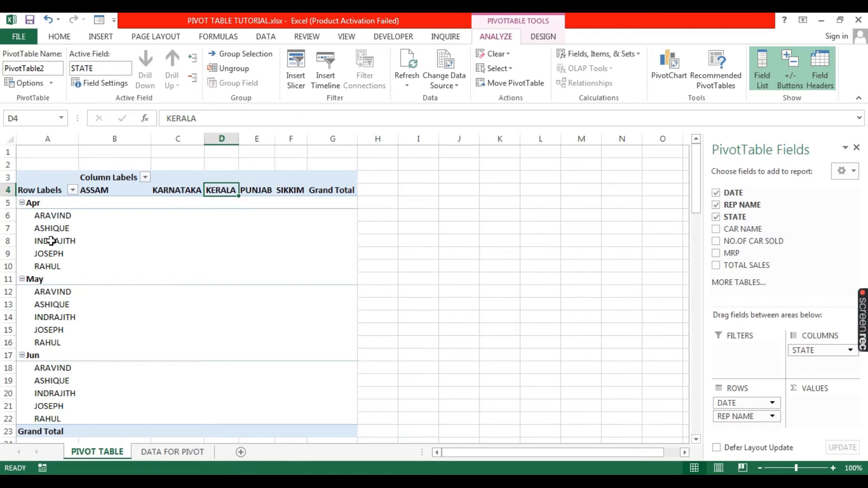
left_click(53, 223)
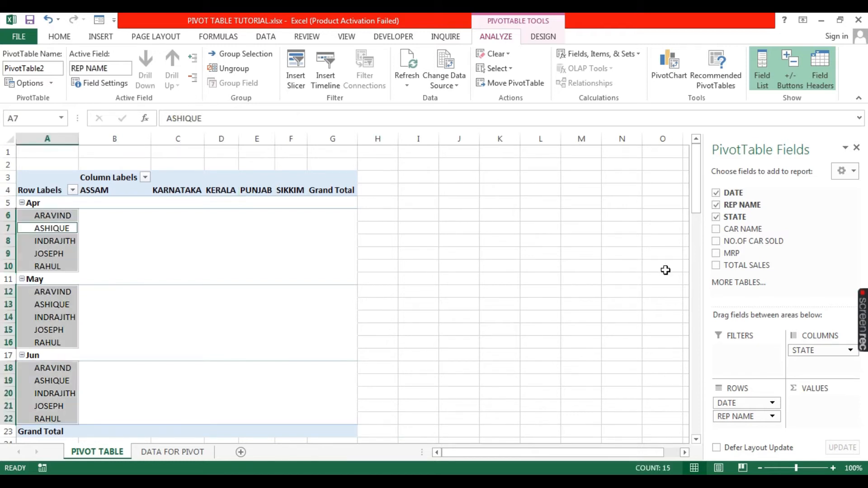
left_click_drag(739, 231, 739, 416)
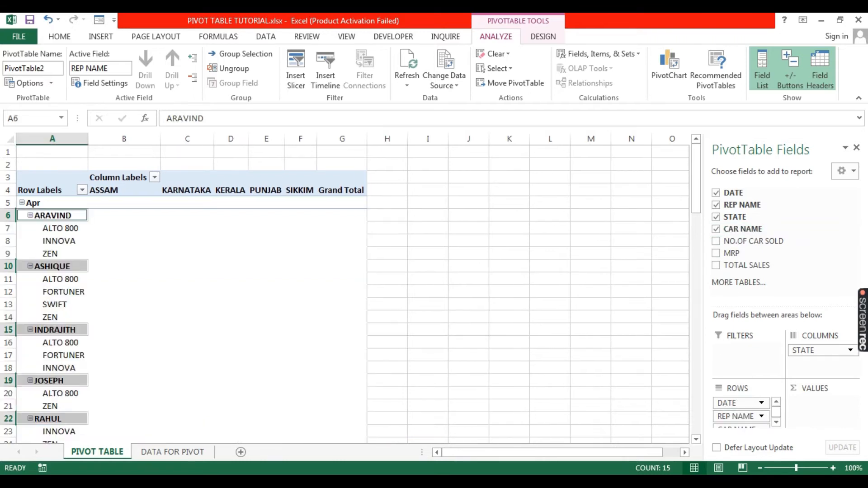
left_click(60, 234)
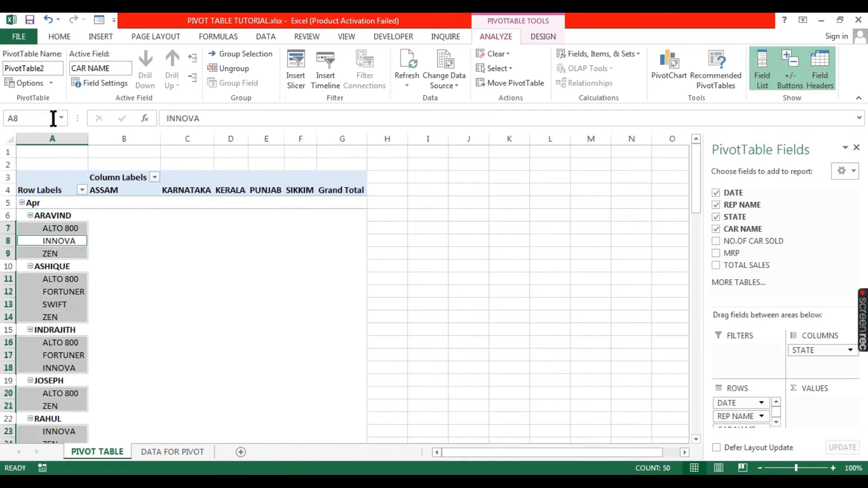
left_click(57, 244)
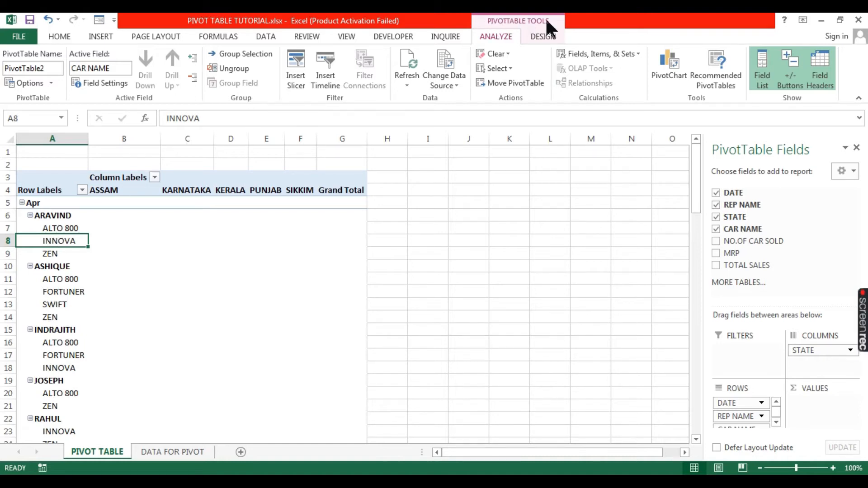
- Change the PivotTable's report layout to tabular form
left_click(546, 36)
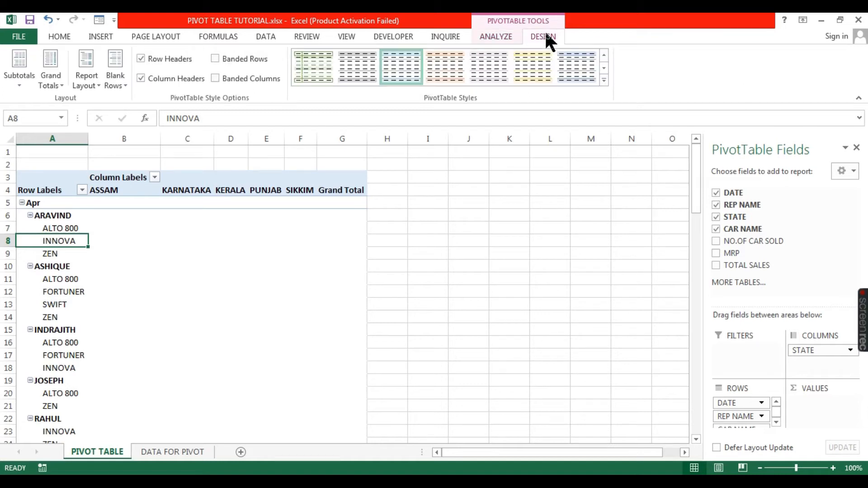
left_click(85, 86)
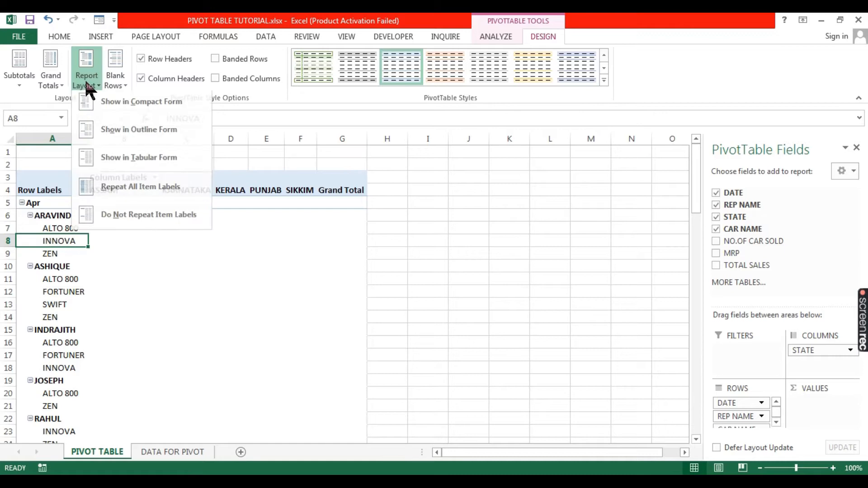
left_click(118, 170)
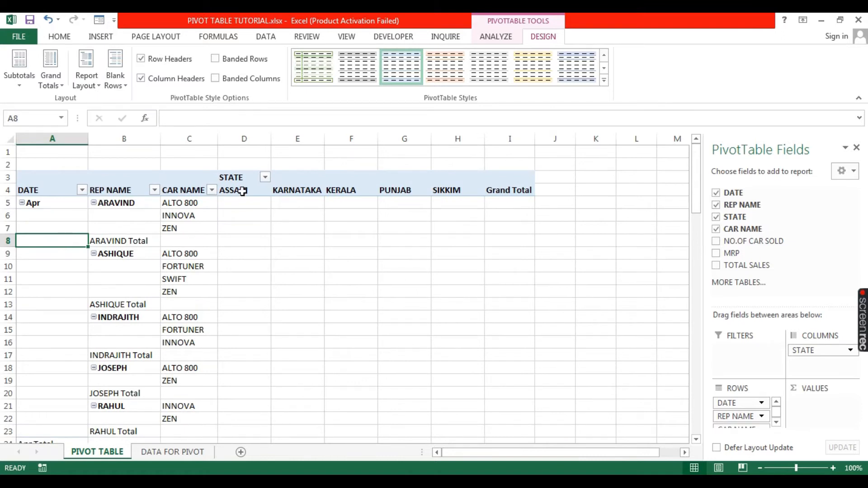
- Inspect the subtotal rows for each rep and set the PivotTable to not show subtotals
left_click(122, 242)
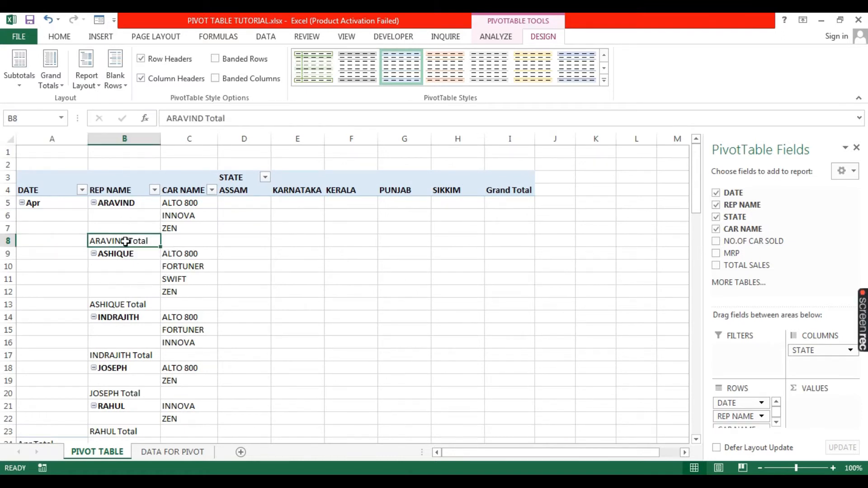
left_click(127, 299)
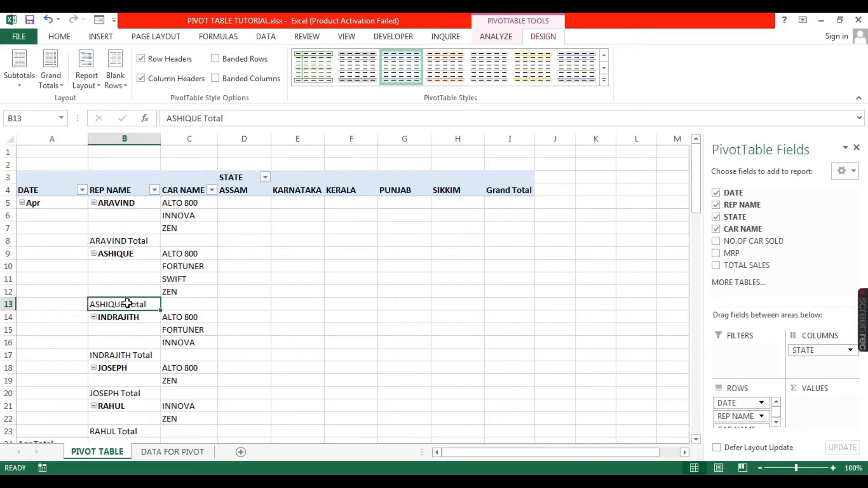
left_click(130, 350)
left_click(213, 341)
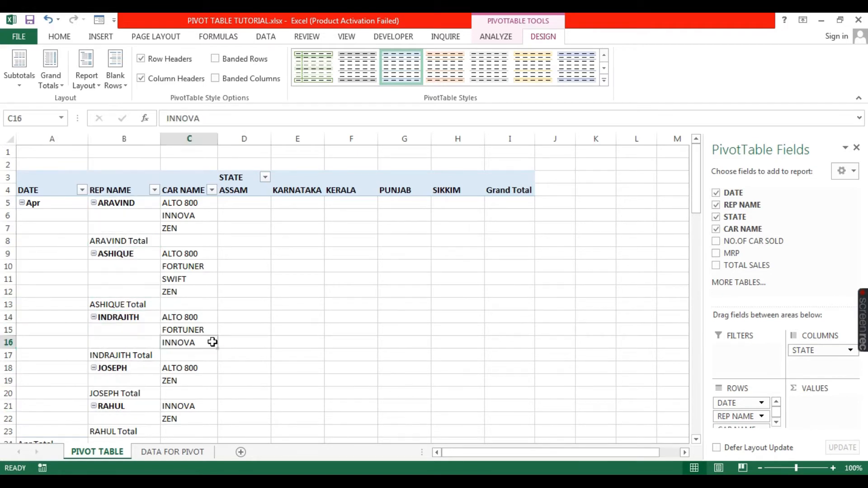
left_click(131, 357)
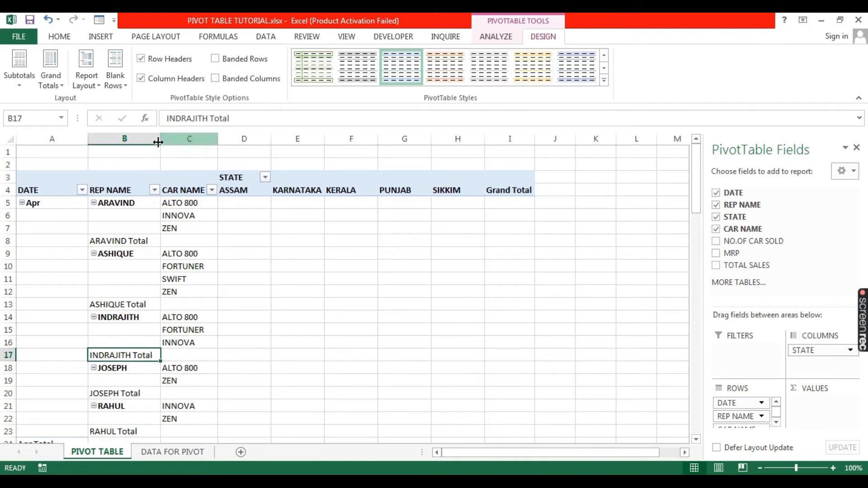
left_click(18, 75)
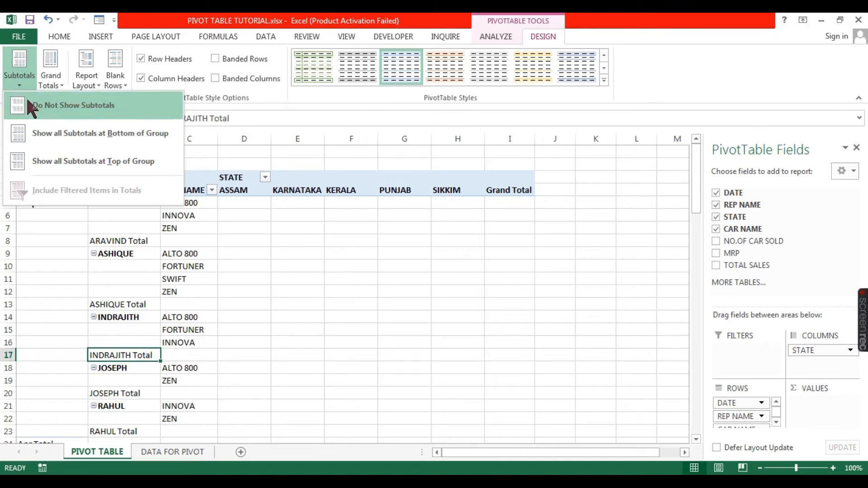
left_click(54, 104)
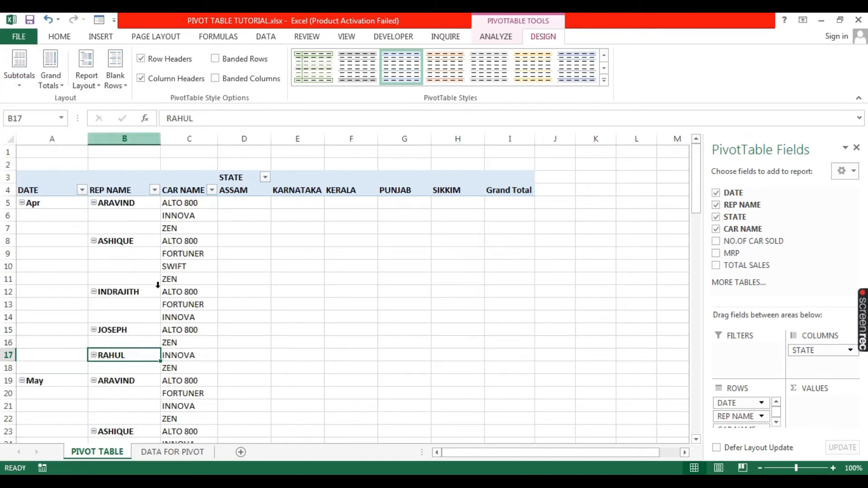
scroll(142, 261, "down", 3)
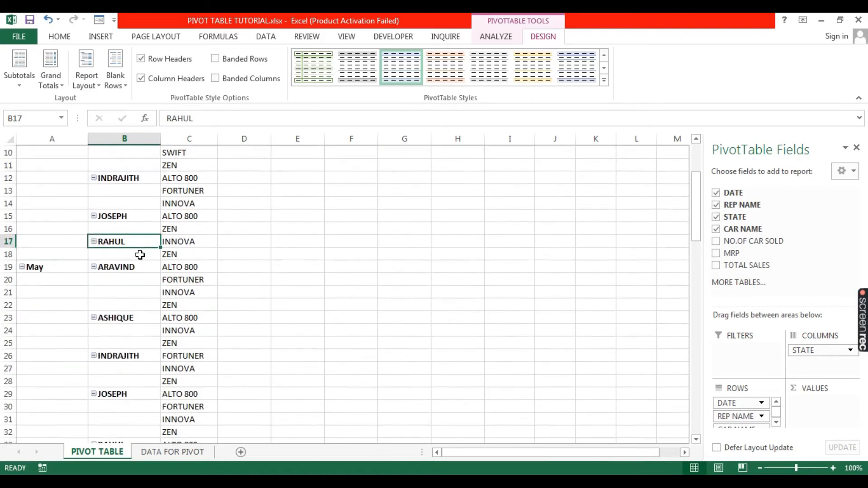
scroll(140, 253, "up", 3)
left_click(509, 191)
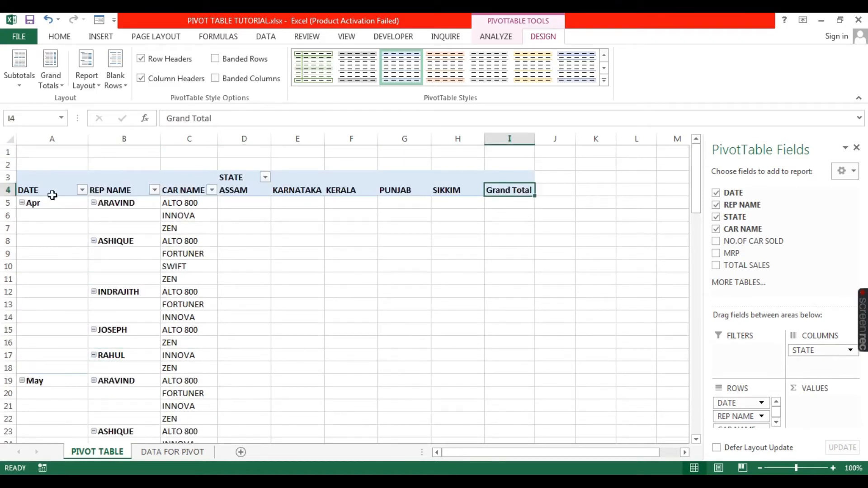
- Turn off the PivotTable's grand totals for rows and columns
left_click(52, 80)
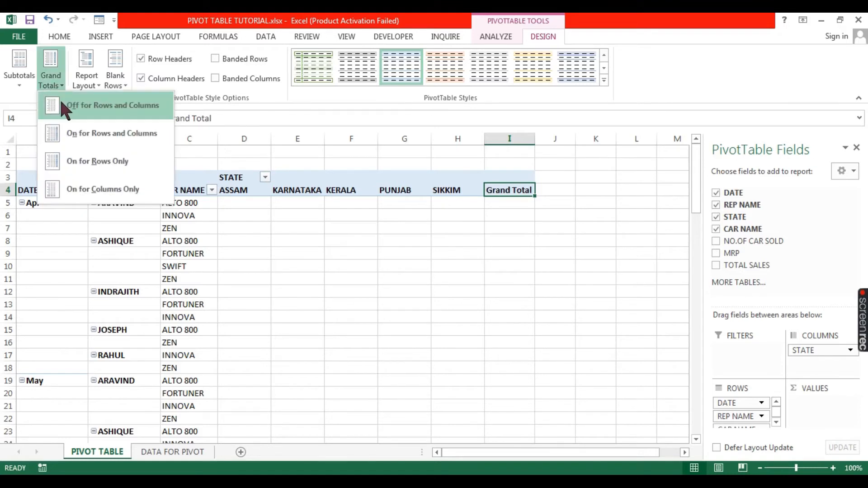
left_click(63, 105)
left_click(203, 229)
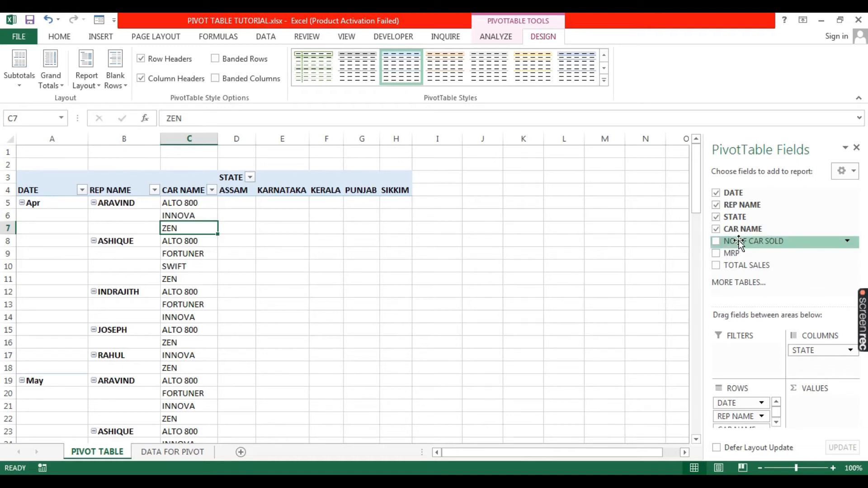
- Add the NO.OF CAR SOLD field to the PivotTable's values and inspect the April figures for ASSAM and KARNATAKA
left_click_drag(739, 243, 825, 409)
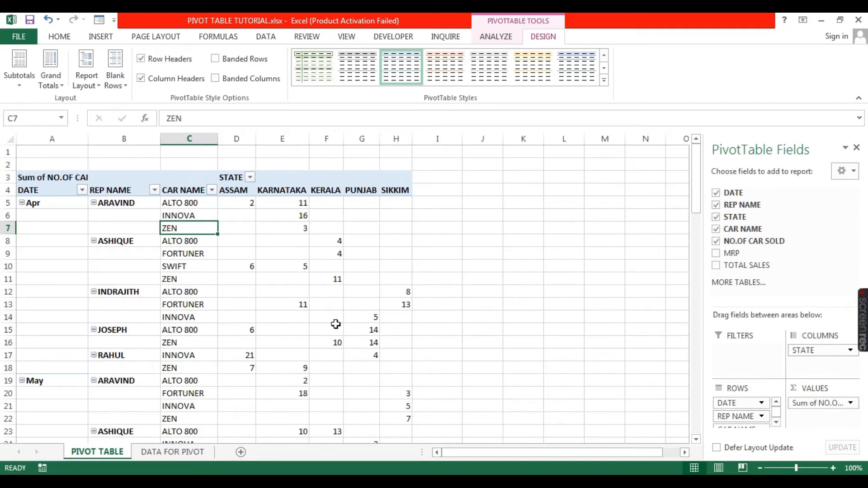
left_click(243, 208)
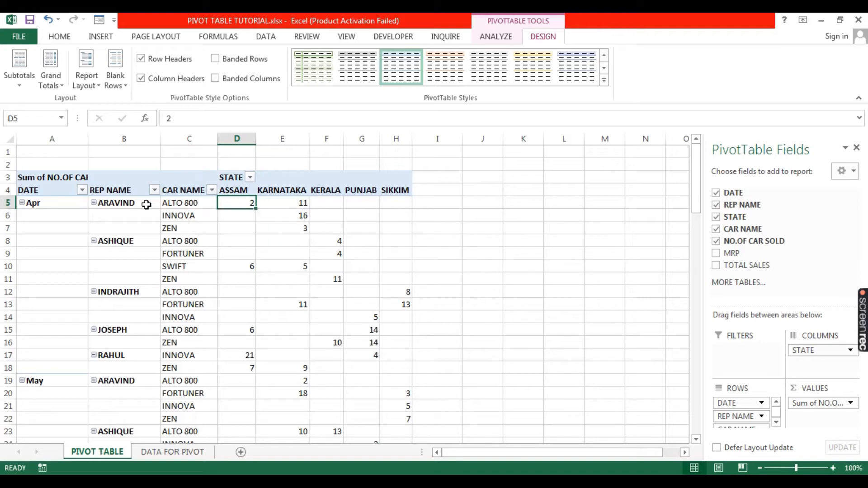
mouse_move(246, 203)
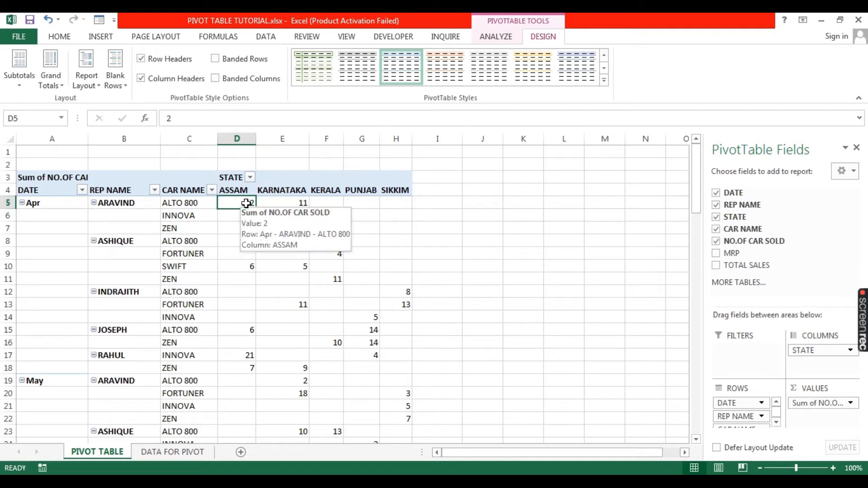
left_click(301, 227)
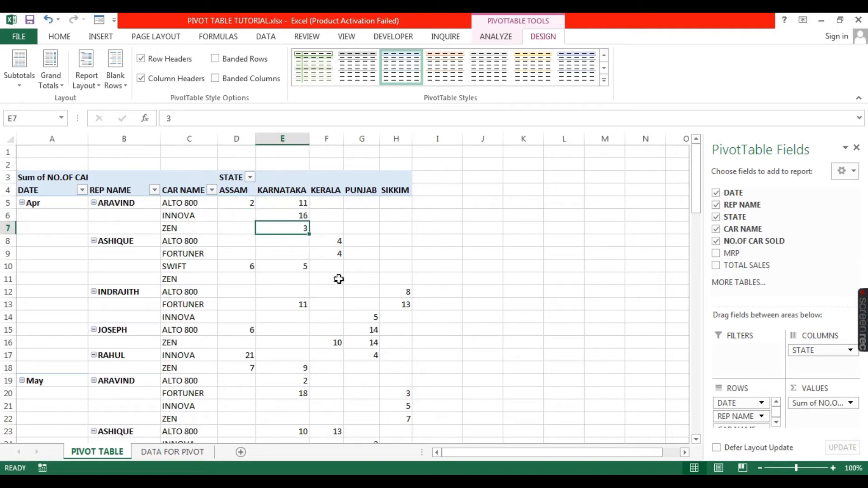
left_click_drag(235, 204, 384, 384)
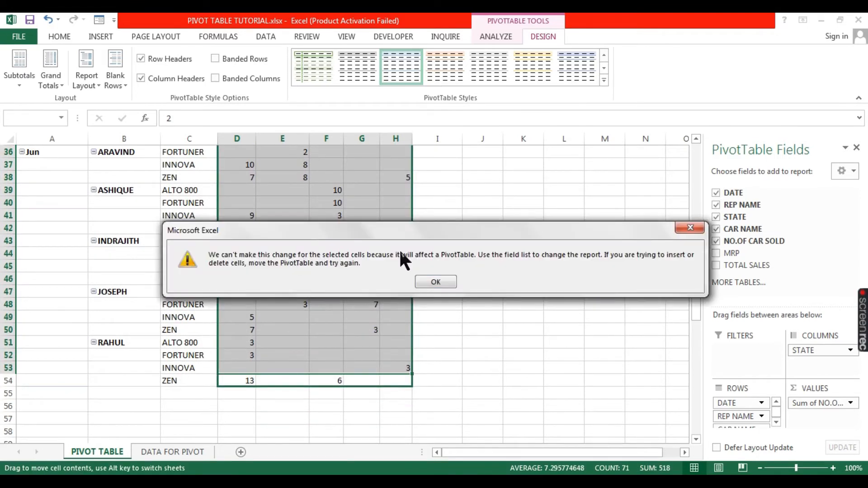
key("Return")
left_click(285, 243)
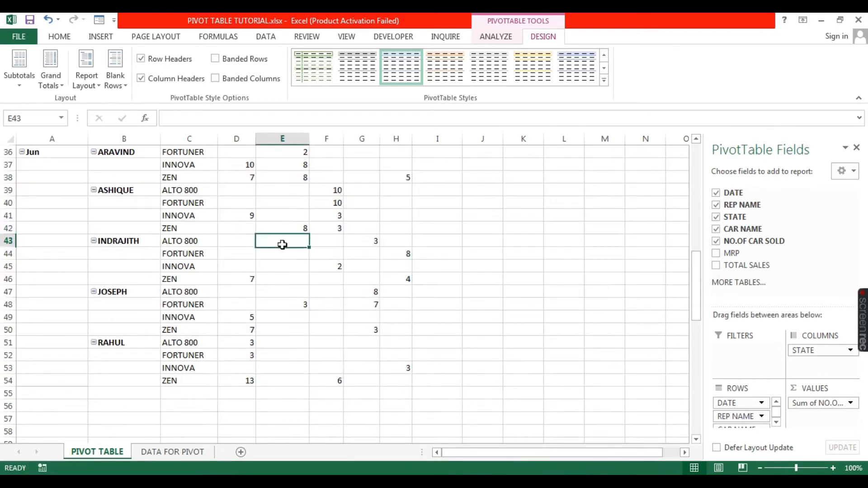
right_click(286, 244)
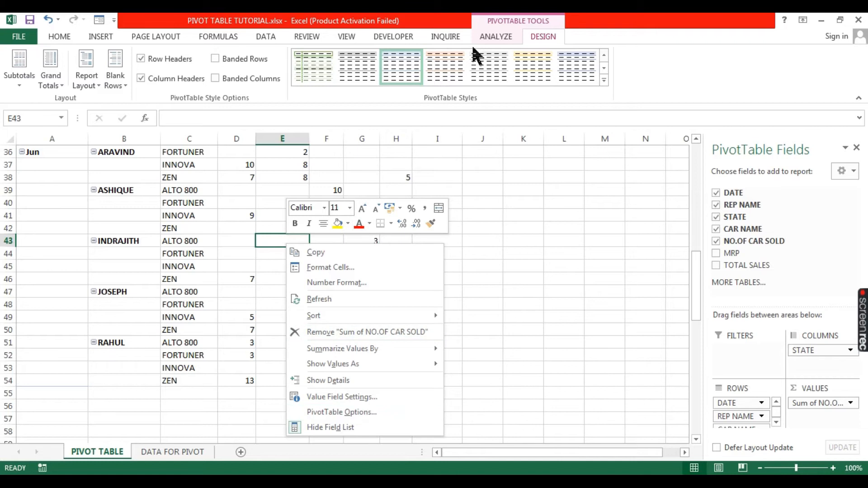
- Set the PivotTable options to show 0 for empty cells and review the filled report
left_click(497, 36)
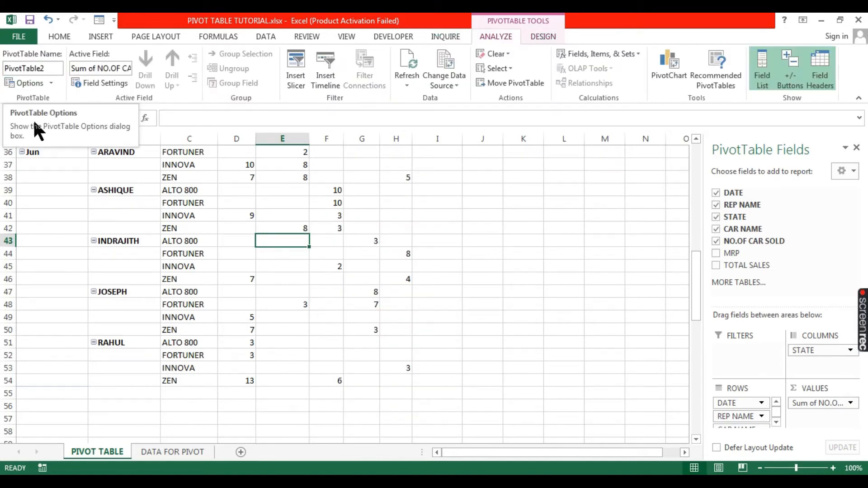
left_click(28, 84)
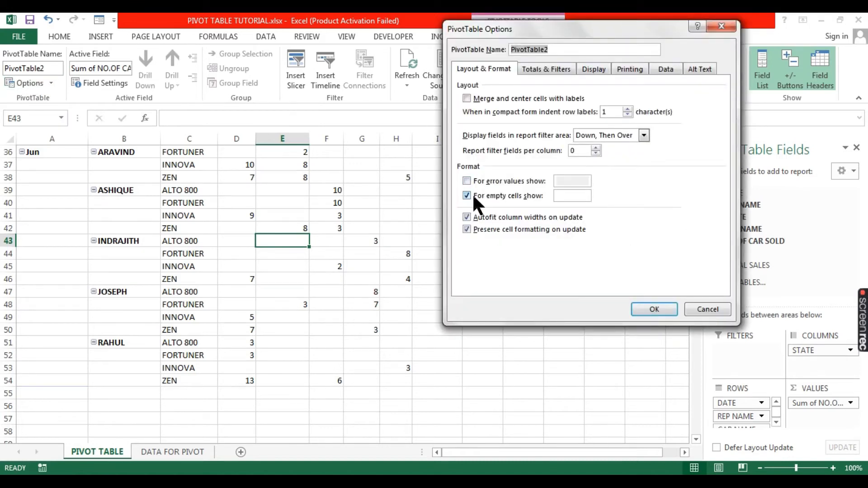
left_click(560, 199)
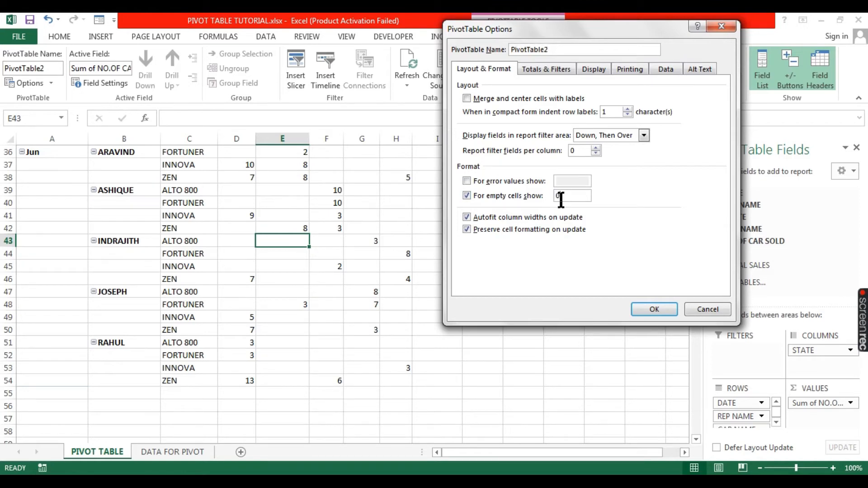
type("0")
left_click(654, 309)
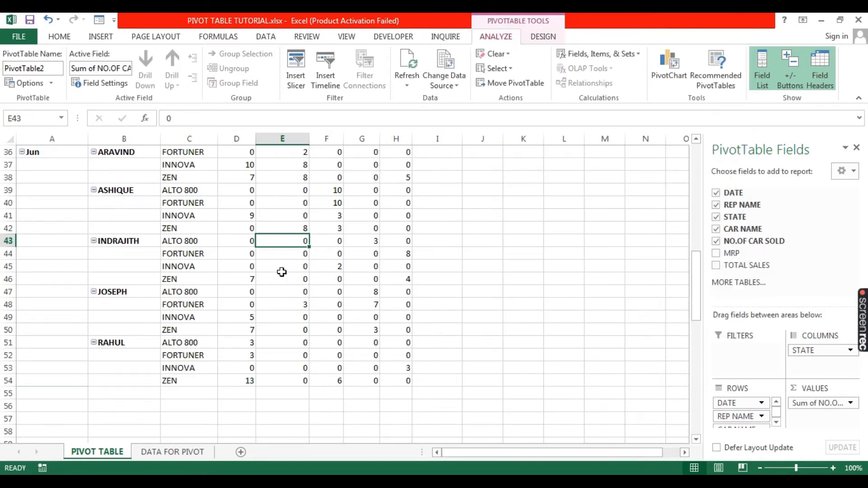
scroll(282, 263, "up", 5)
scroll(281, 253, "up", 3)
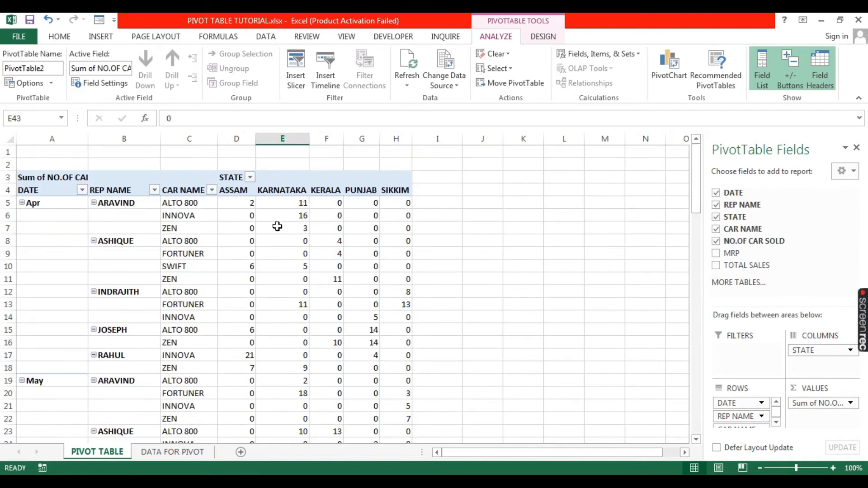
- Replace the NO.OF CAR SOLD field in the PivotTable's values with the TOTAL SALES field
left_click(251, 212)
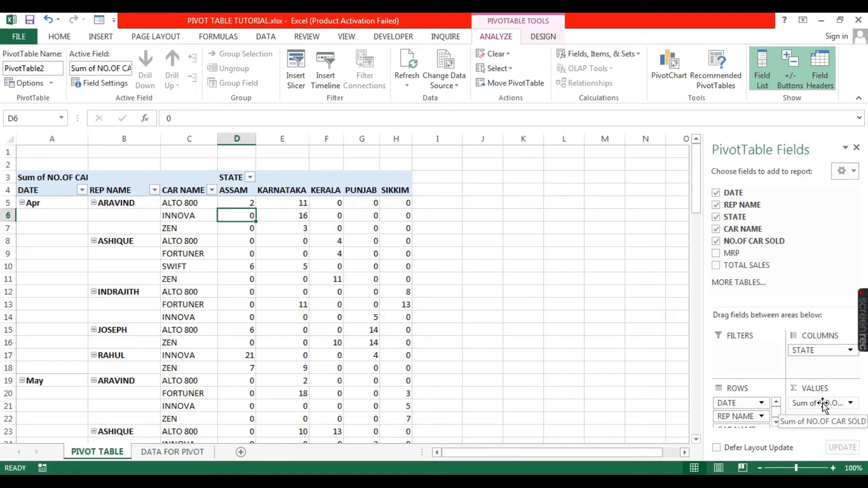
left_click_drag(823, 405, 786, 248)
left_click_drag(741, 267, 811, 405)
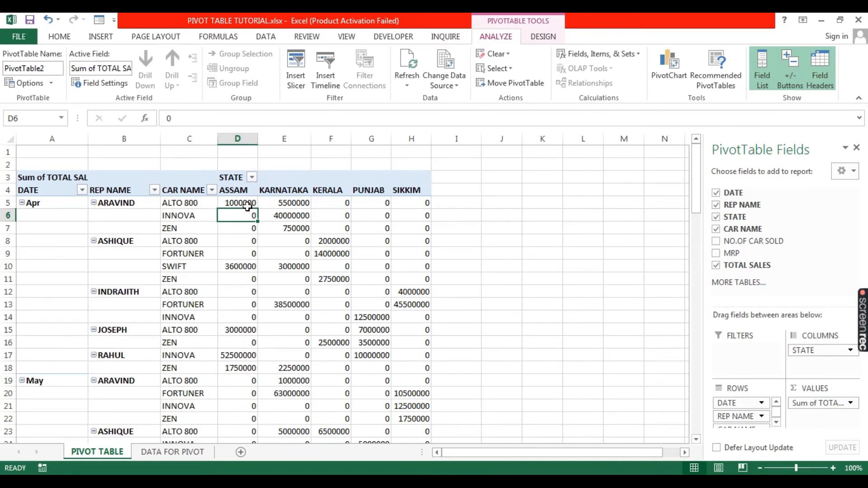
left_click(294, 268)
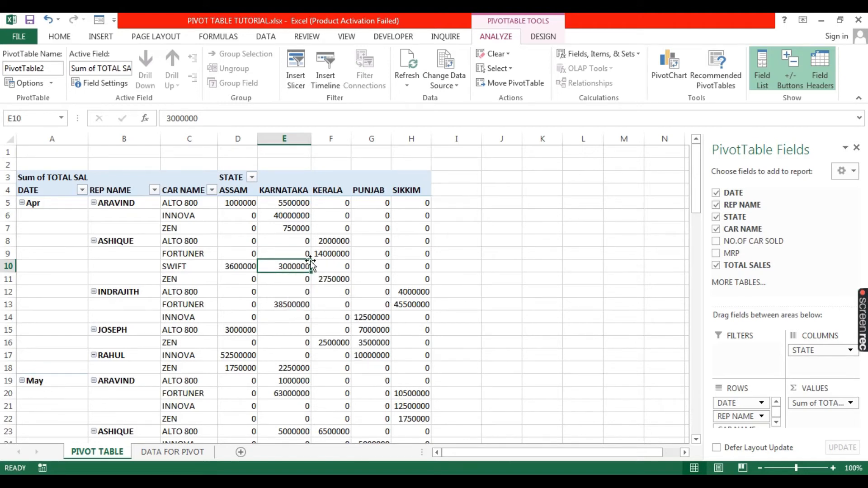
right_click(302, 264)
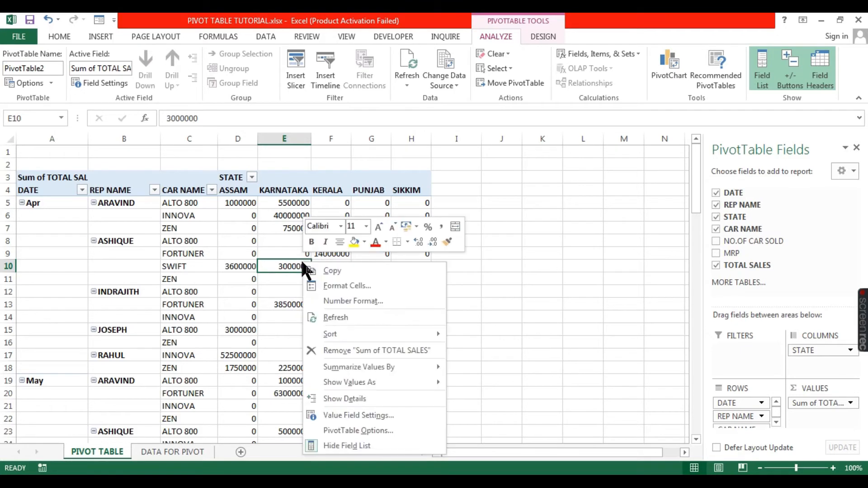
left_click(370, 413)
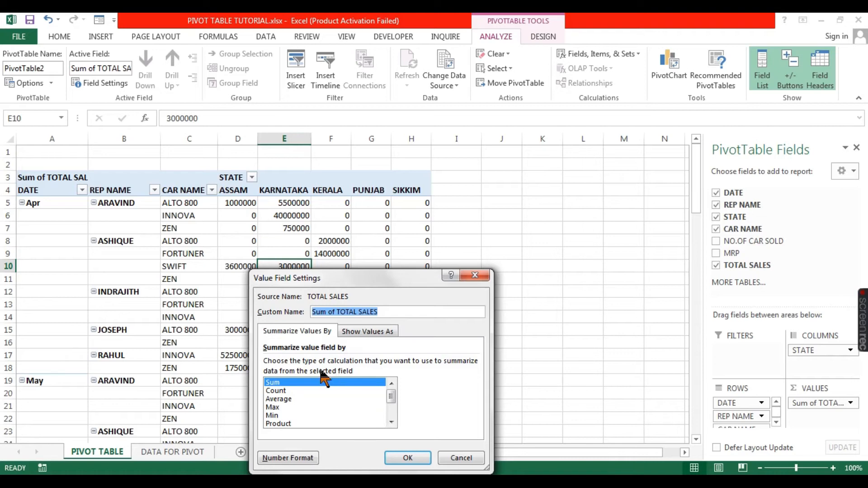
left_click(473, 275)
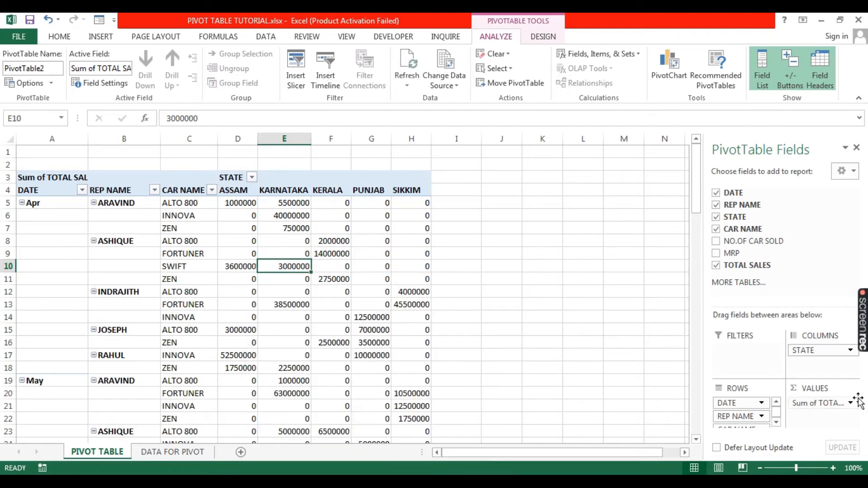
- Format the Sum of TOTAL SALES values as Accounting with the ₹ symbol and 2 decimal places, and review the amounts
left_click(820, 403)
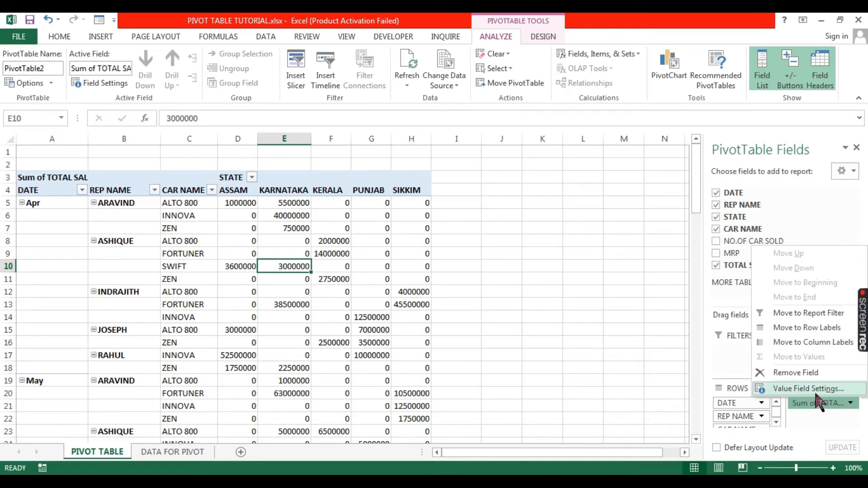
left_click(811, 388)
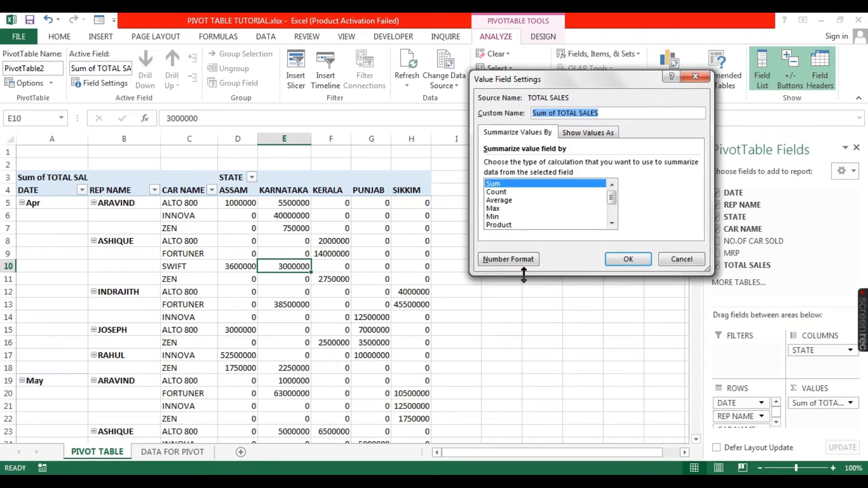
left_click(524, 260)
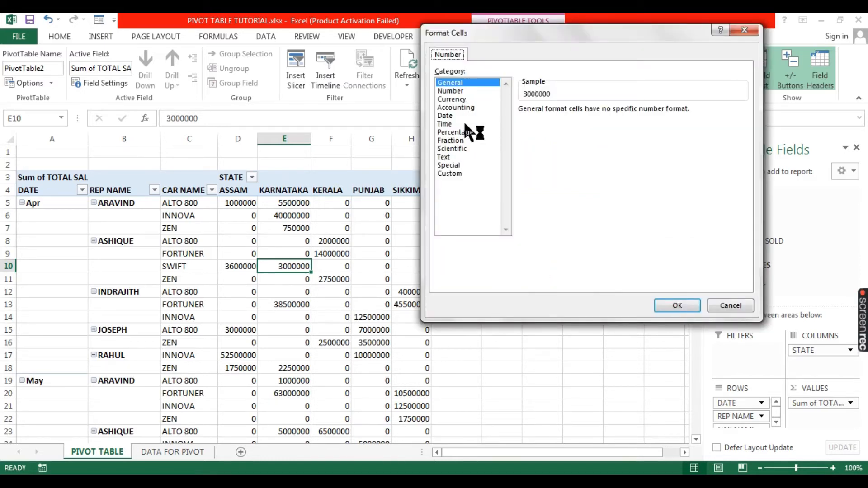
left_click(464, 107)
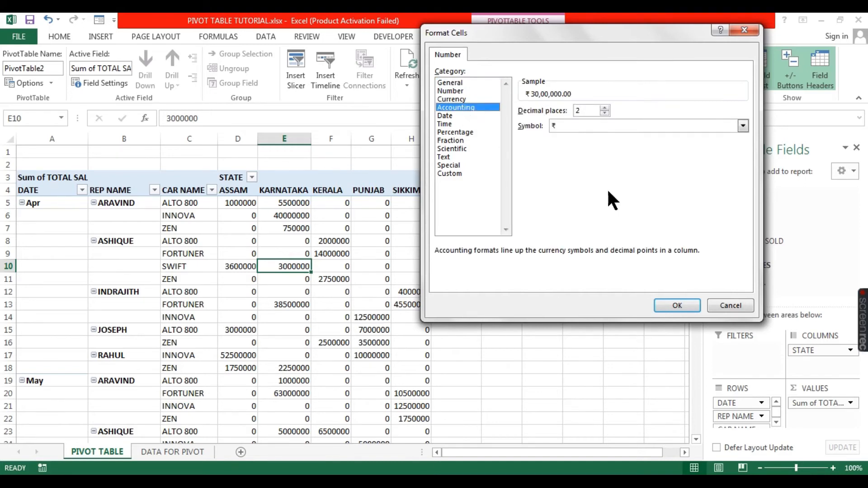
left_click(680, 306)
left_click(629, 258)
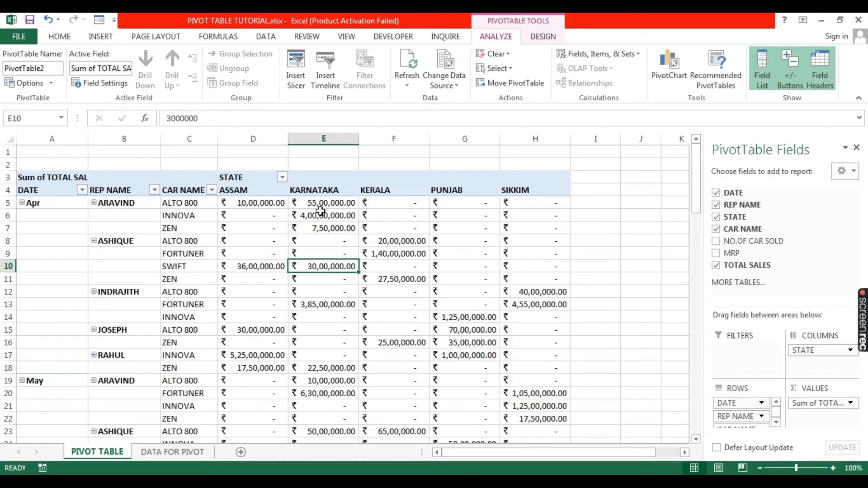
left_click(320, 211)
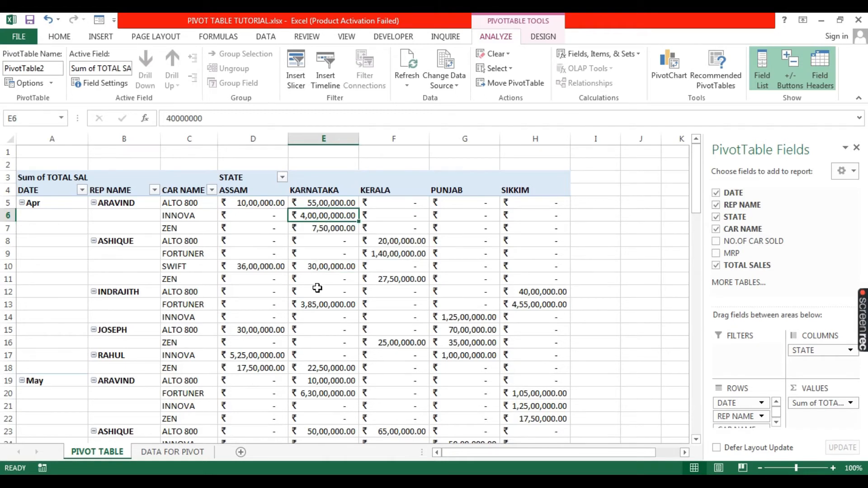
scroll(415, 301, "down", 3)
scroll(415, 301, "up", 3)
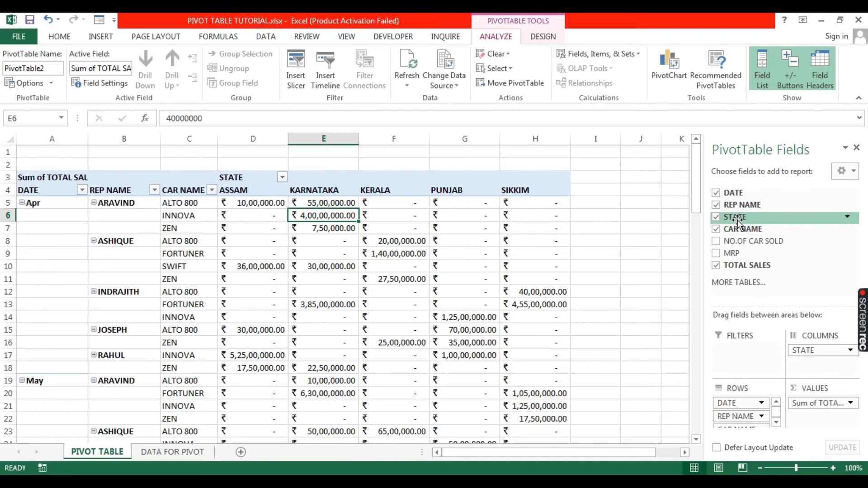
- Move the STATE field to the PivotTable's report filter and show only KERALA, with multiple item selection enabled
left_click_drag(737, 222, 753, 364)
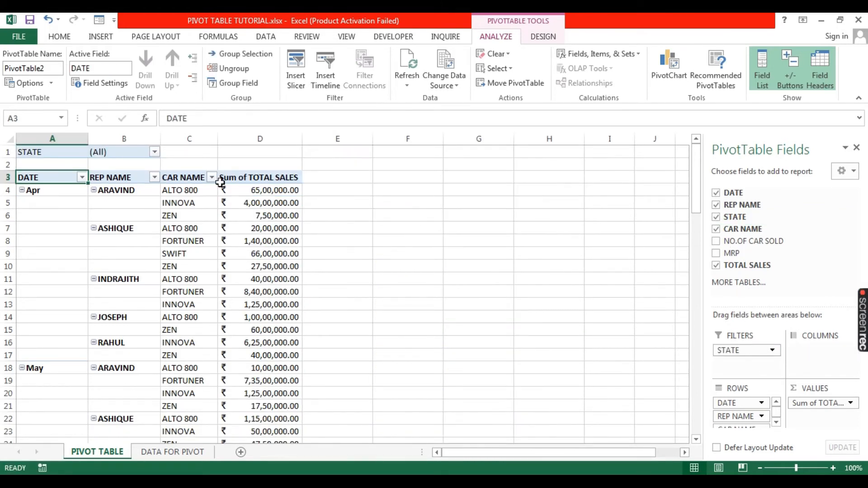
left_click(154, 152)
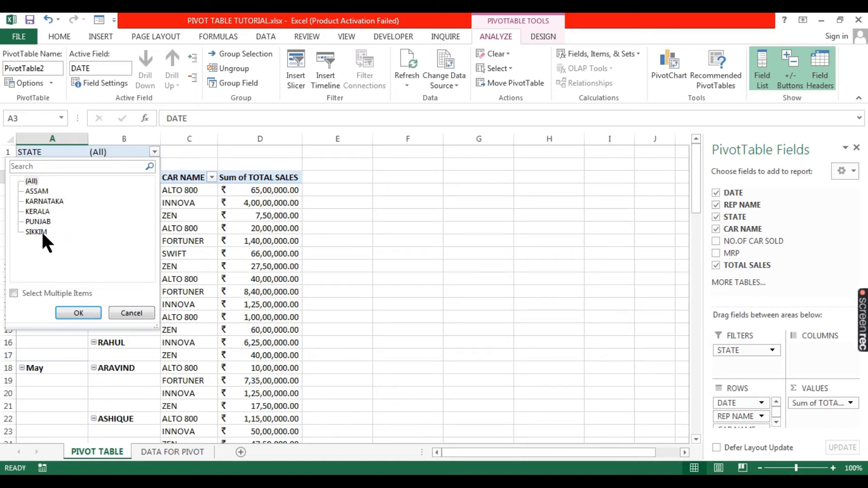
left_click(32, 211)
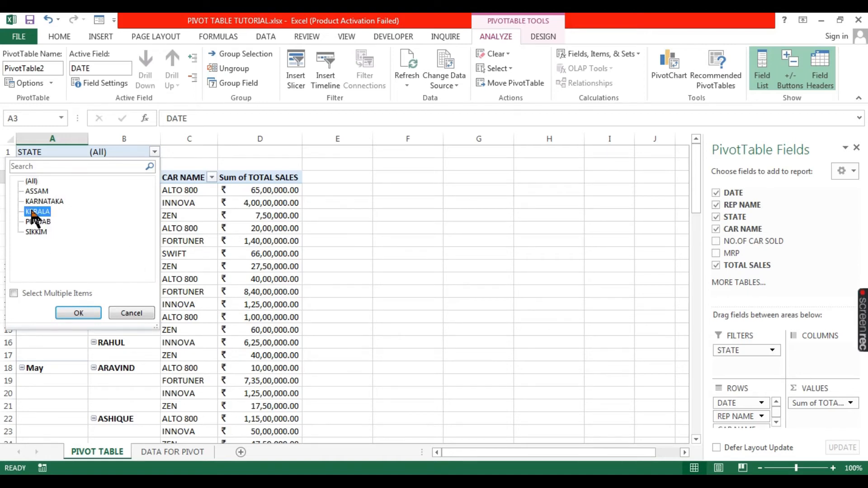
left_click(21, 292)
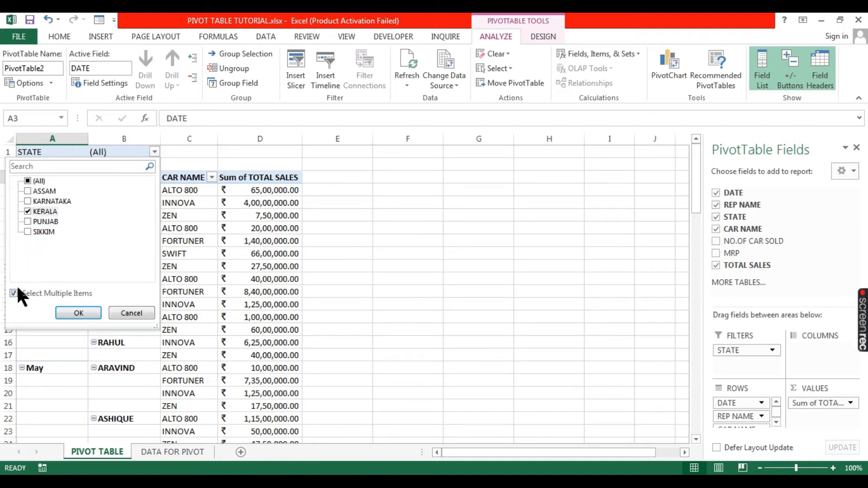
left_click(27, 222)
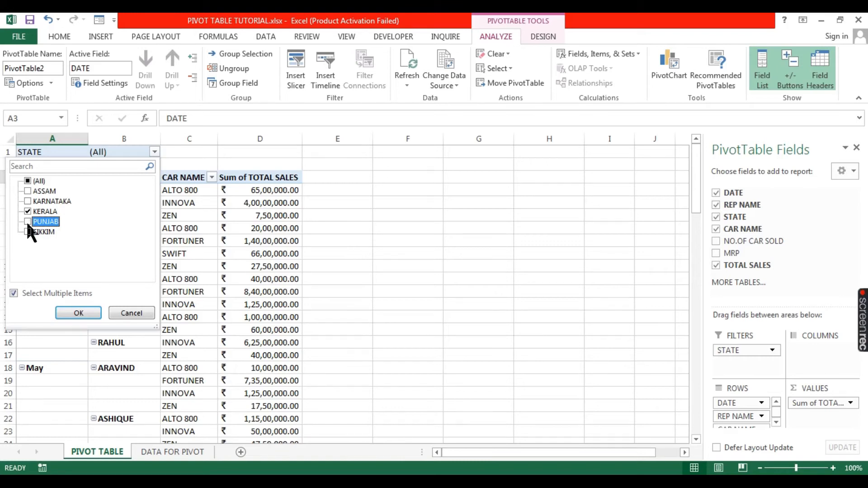
left_click(77, 311)
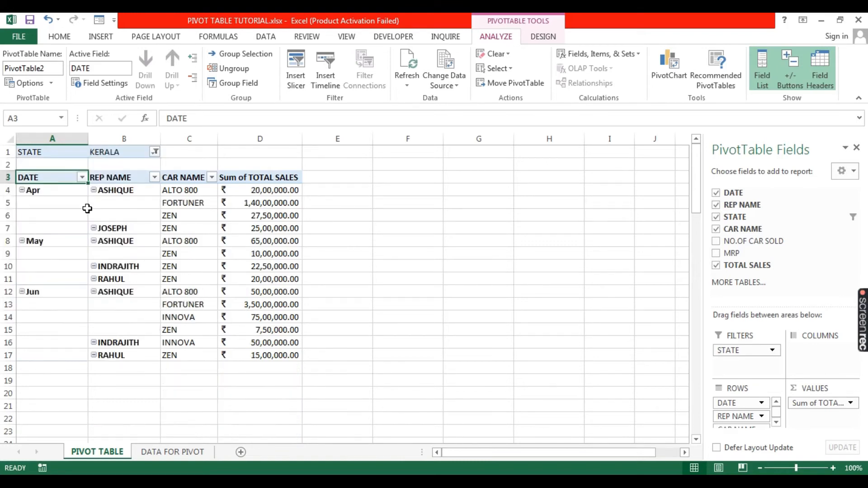
- Change the STATE report filter to show only SIKKIM and review the filtered PivotTable
left_click(162, 153)
left_click(155, 153)
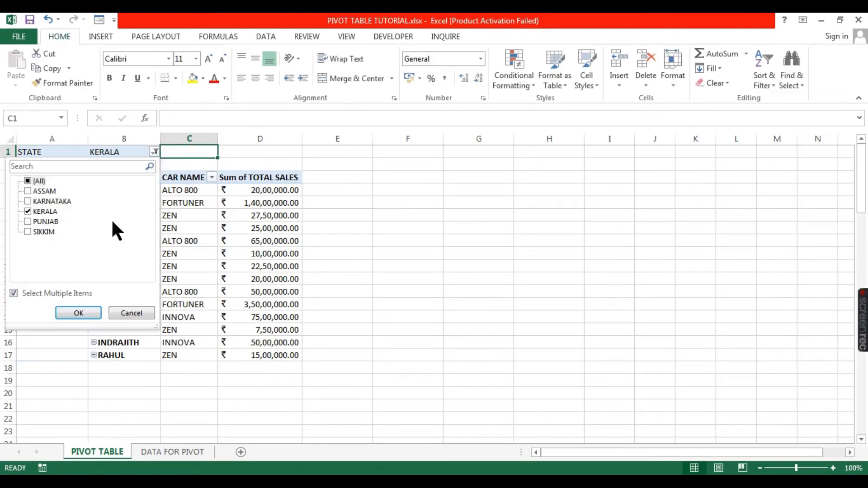
left_click(27, 232)
left_click(28, 211)
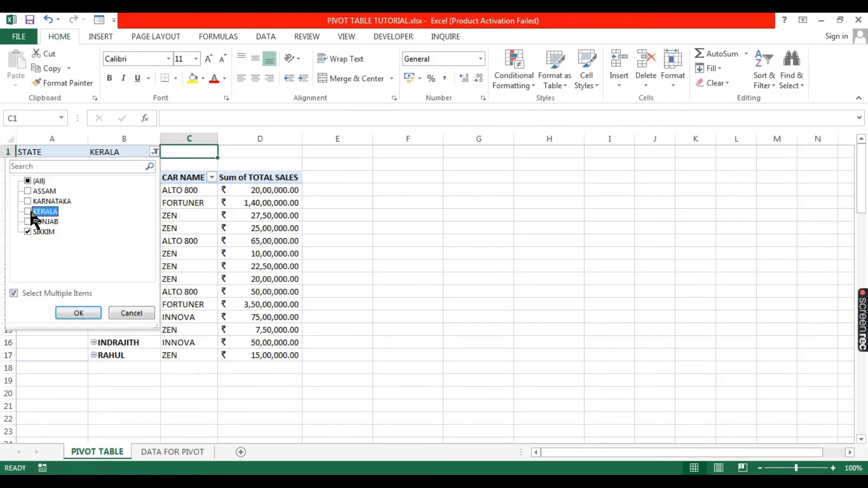
left_click(79, 314)
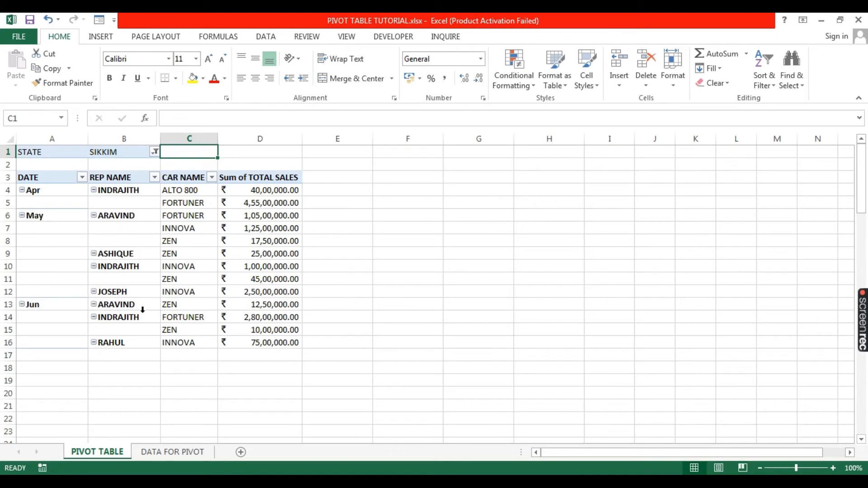
left_click(133, 153)
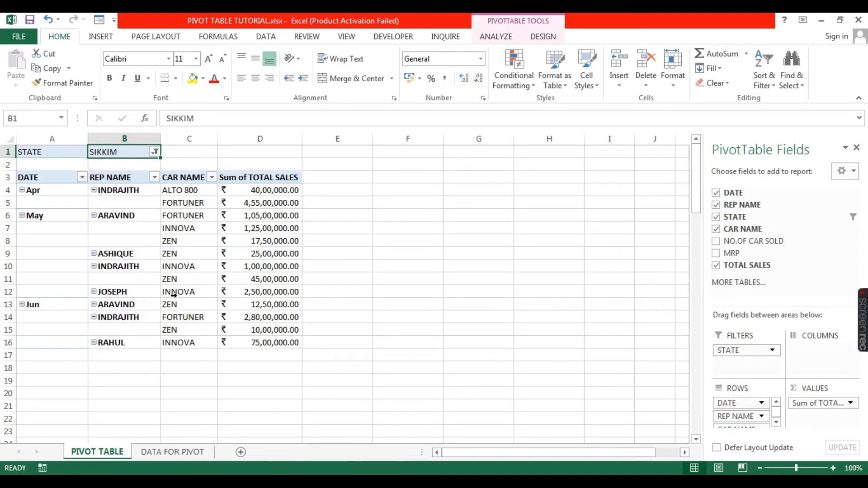
- Set the STATE report filter back to all states and look through the full report
left_click(155, 152)
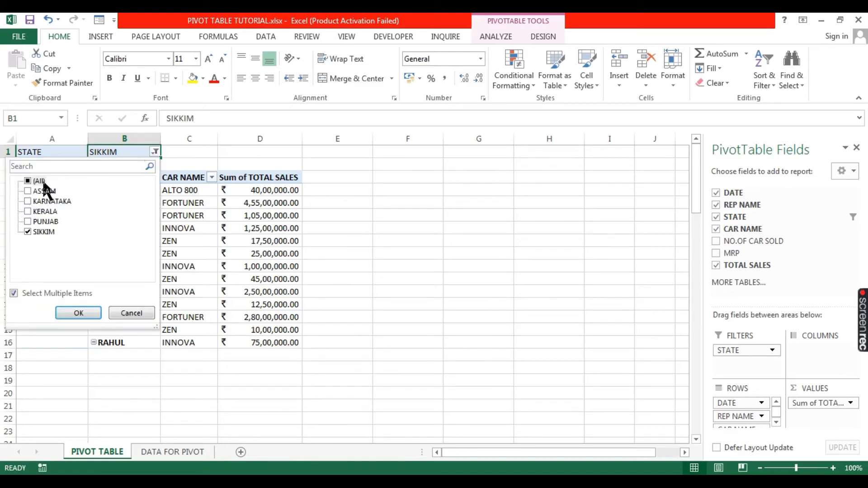
left_click(28, 181)
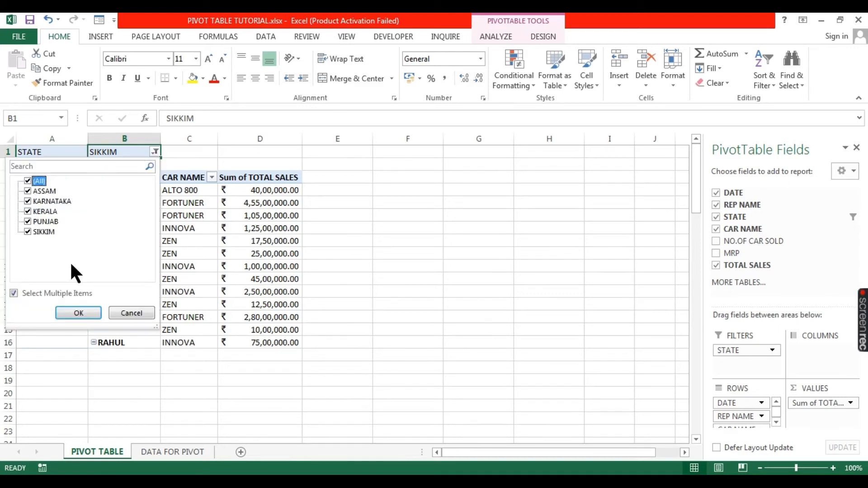
left_click(79, 313)
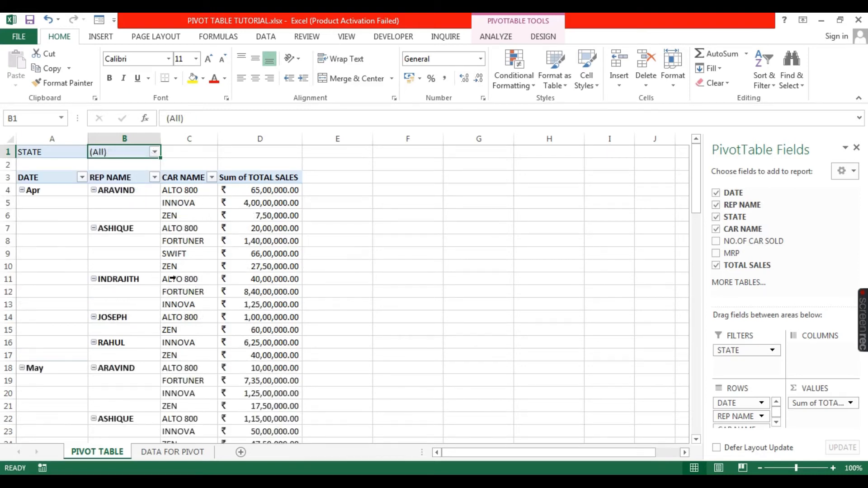
scroll(146, 271, "down", 4)
scroll(146, 271, "up", 4)
- Generate a separate report filter page for each item of the STATE filter
left_click(487, 33)
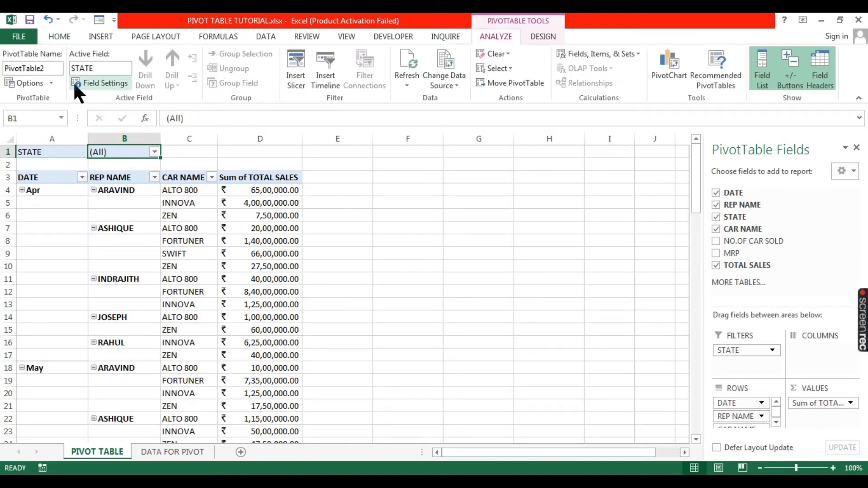
left_click(50, 84)
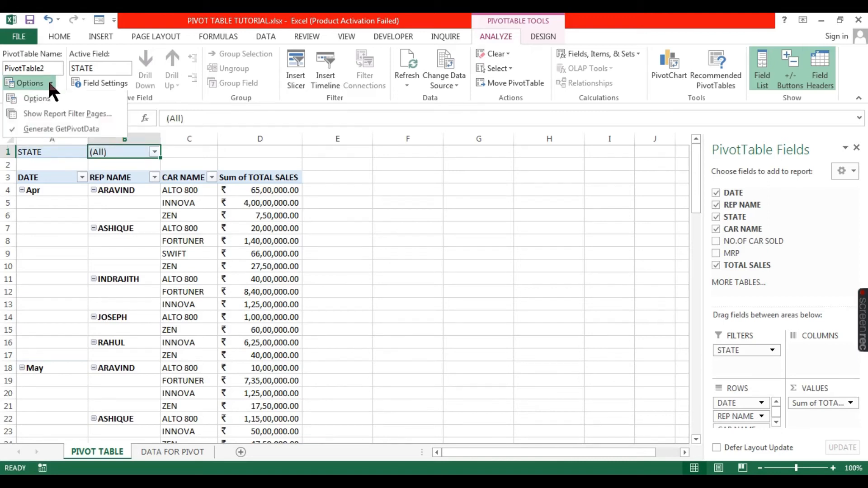
left_click(51, 110)
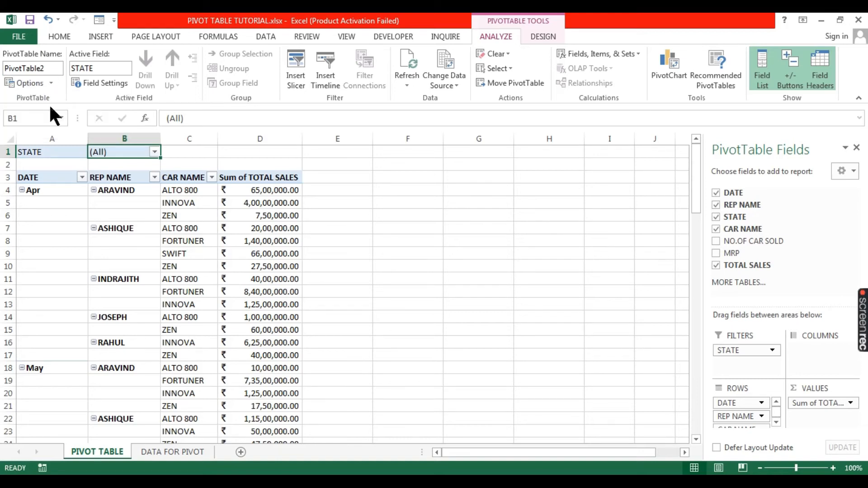
left_click_drag(563, 108, 394, 113)
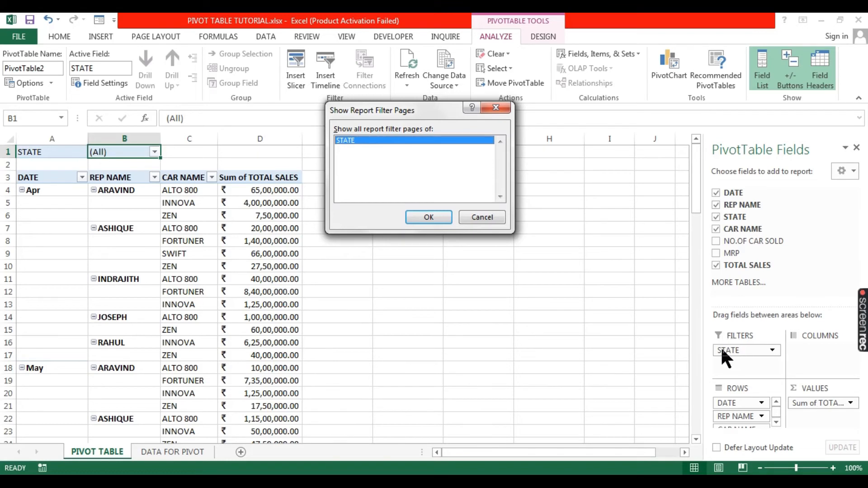
left_click(441, 216)
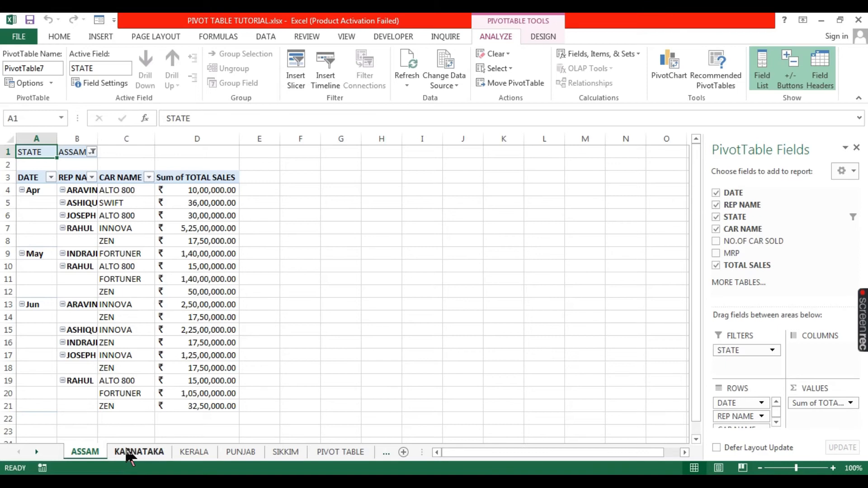
- Review the generated state sheets, comparing KARNATAKA, SIKKIM, PUNJAB, KERALA and ASSAM
left_click(129, 452)
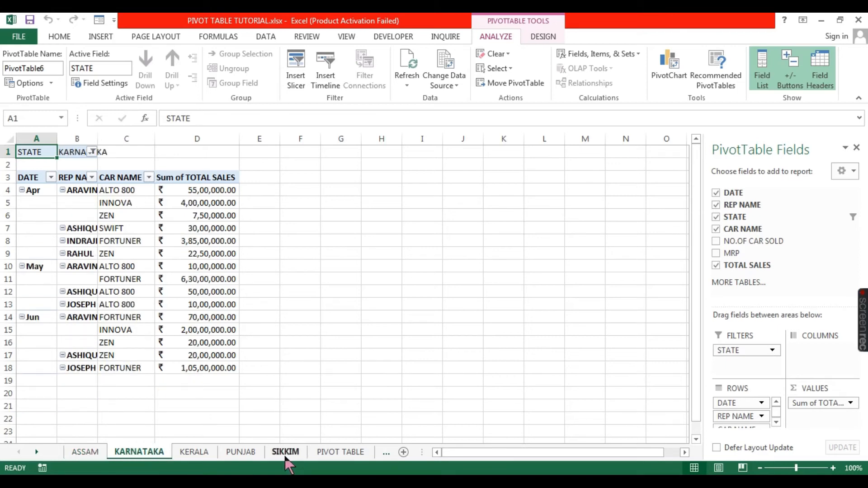
left_click(285, 454)
left_click(249, 454)
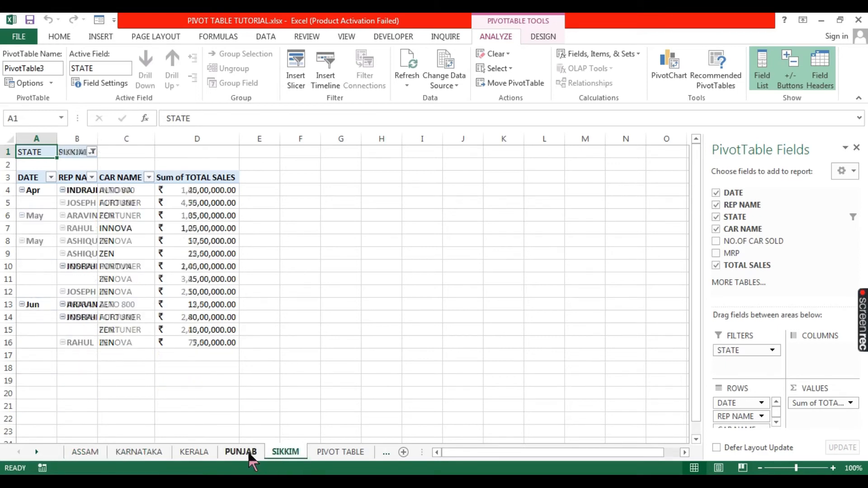
left_click(198, 455)
left_click(135, 454)
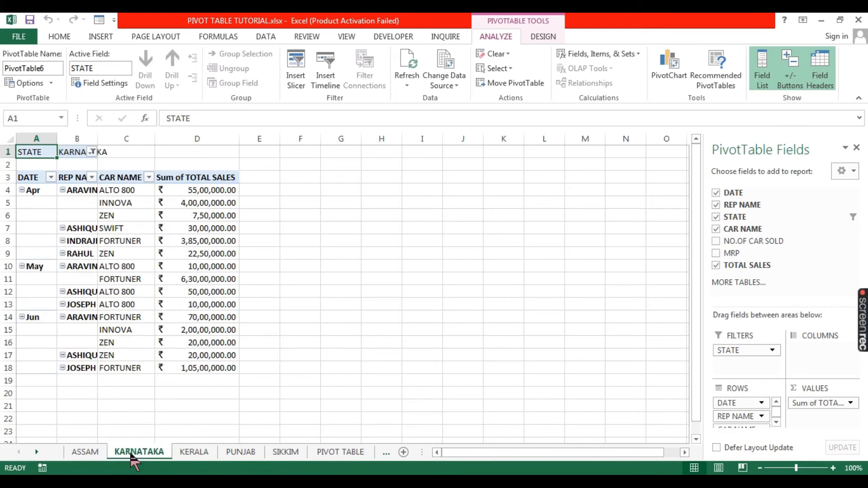
left_click(86, 453)
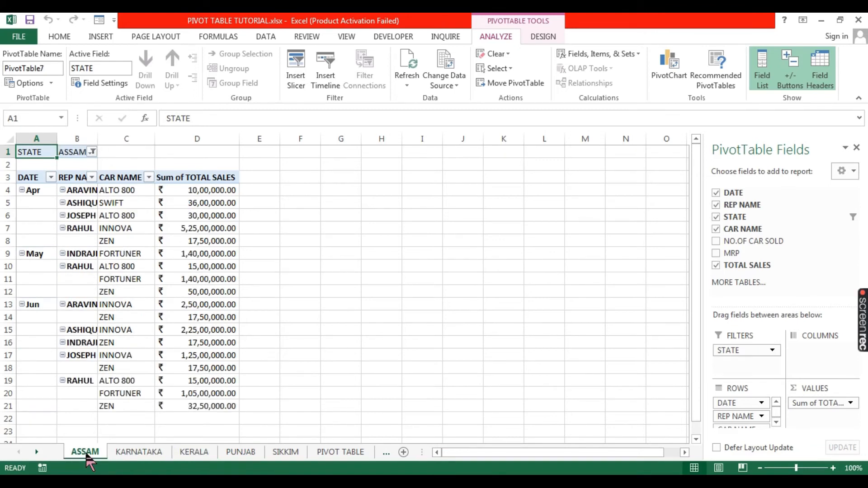
- Delete the generated ASSAM sheet from the workbook
left_click(289, 452)
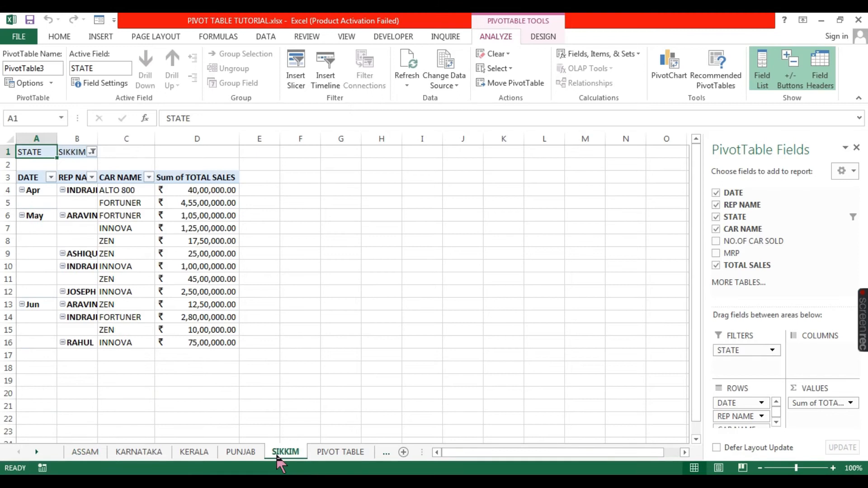
left_click(242, 452, "ctrl")
left_click(199, 453, "ctrl")
left_click(139, 452, "ctrl")
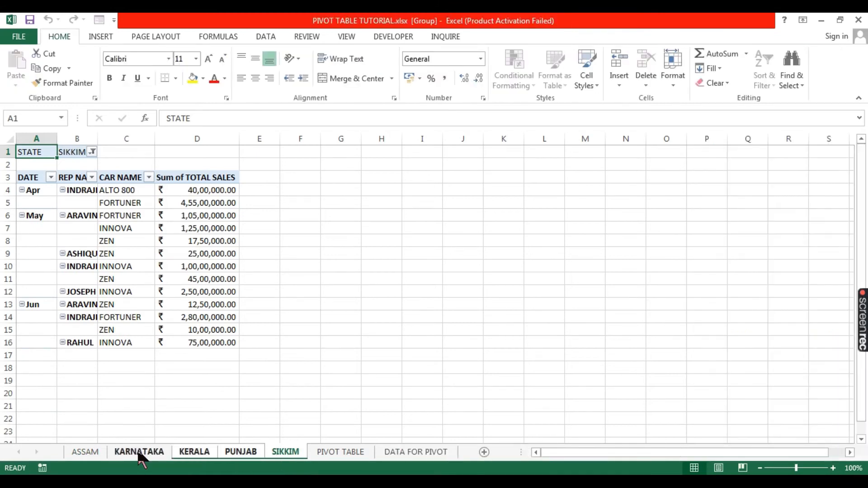
right_click(87, 452)
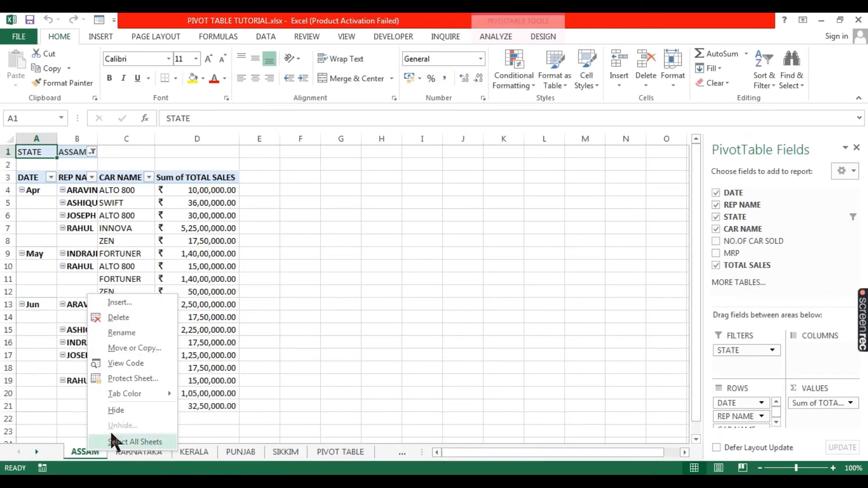
left_click(122, 318)
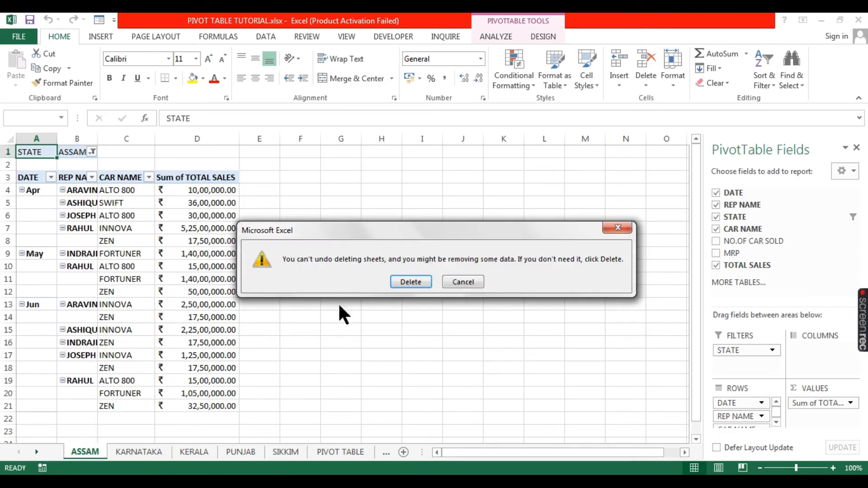
left_click(410, 282)
- Delete the KARNATAKA, KERALA, PUNJAB and SIKKIM sheets together as one group
left_click(150, 452, "ctrl")
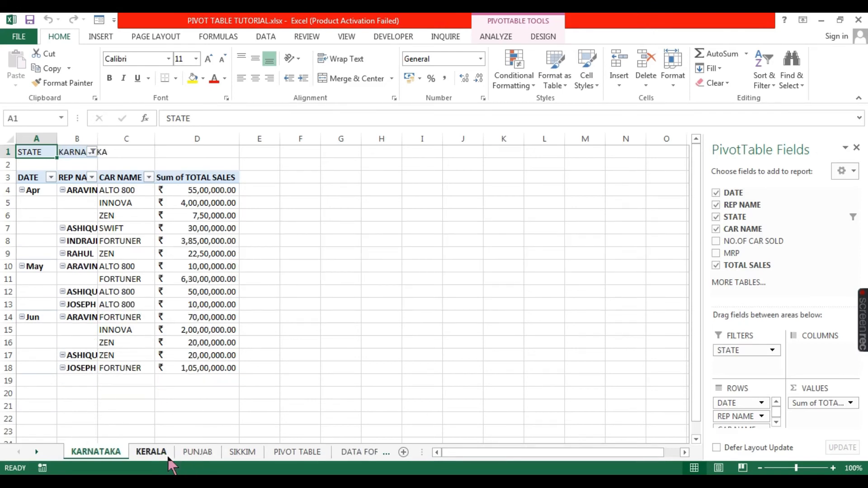
left_click(201, 453, "ctrl")
left_click(247, 454, "ctrl")
right_click(249, 454)
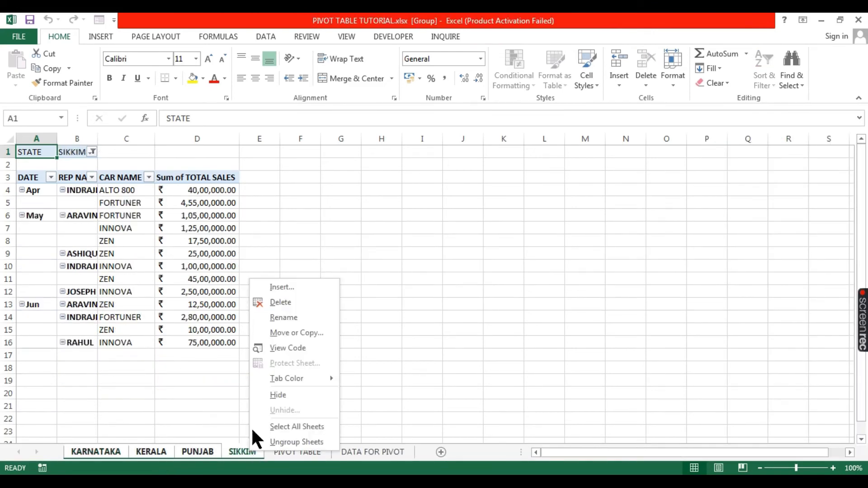
left_click(268, 301)
left_click(404, 286)
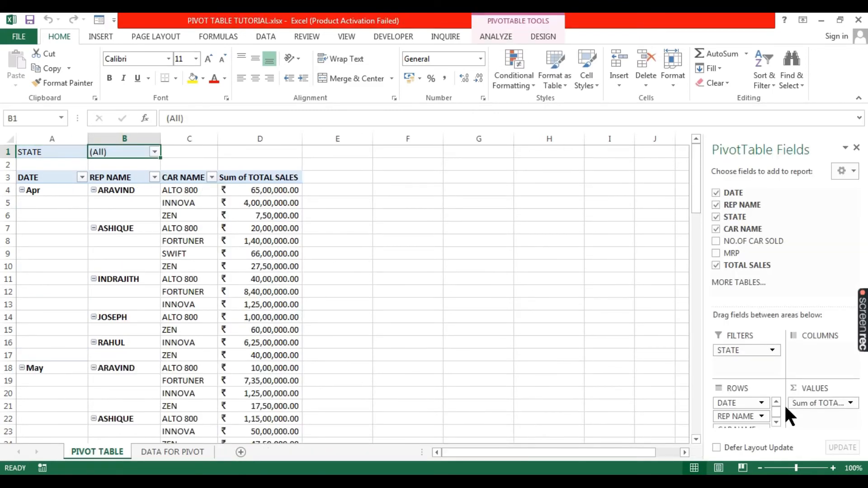
- Move the STATE field to the PivotTable's columns and the REP NAME field to its report filter
left_click(744, 354)
left_click_drag(744, 355, 843, 366)
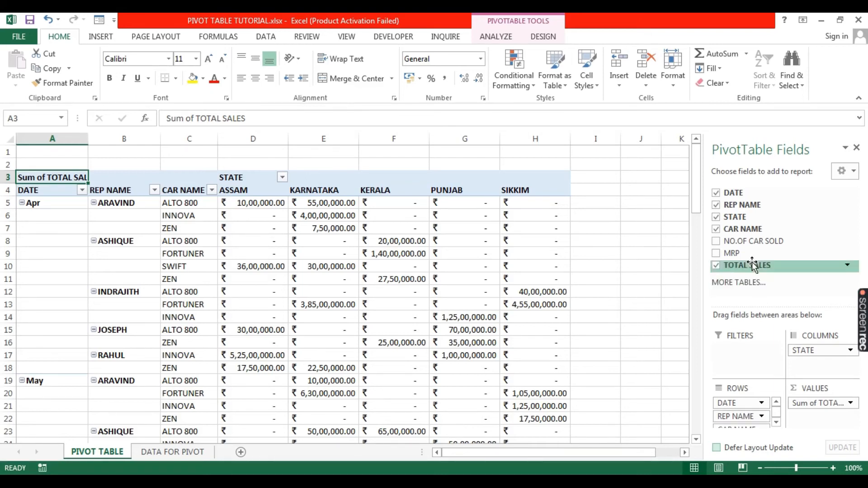
left_click_drag(749, 417, 746, 358)
- Filter the PivotTable by REP NAME to the second rep listed and review that rep's sales by state
left_click(139, 152)
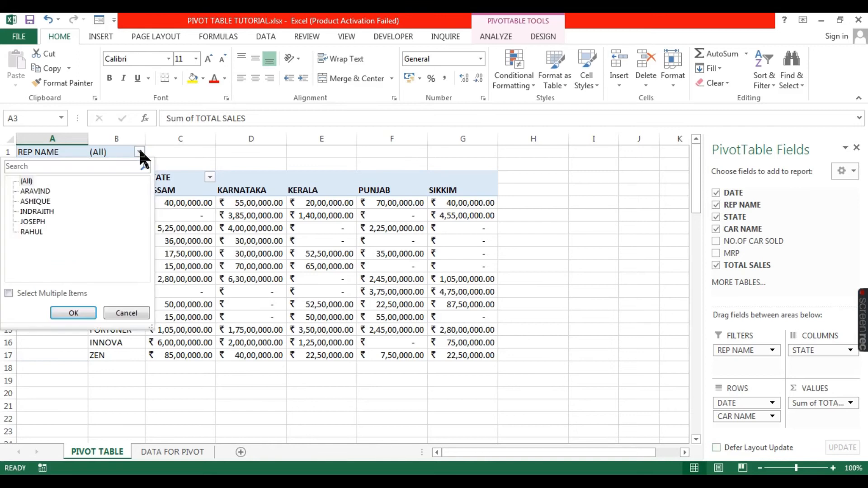
left_click(34, 201)
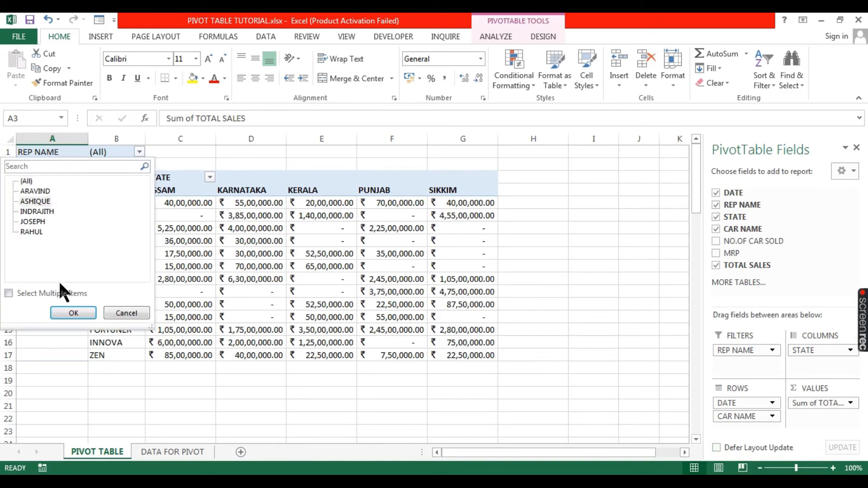
left_click(59, 312)
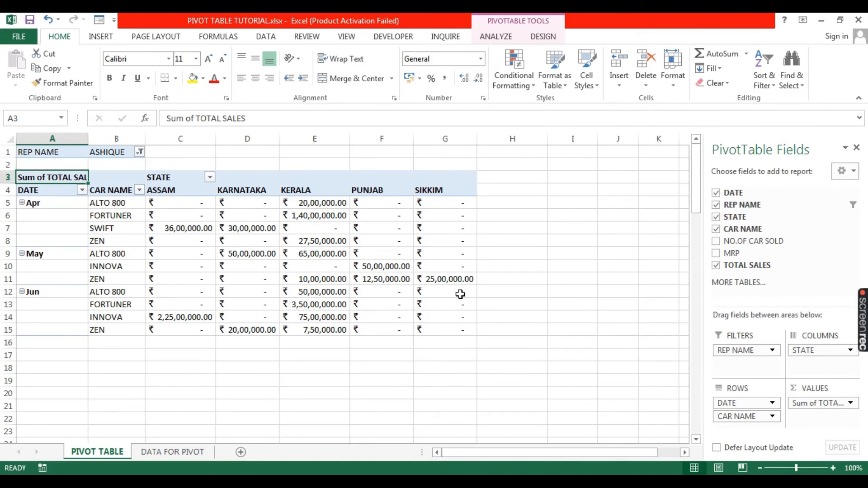
mouse_move(460, 295)
- Reset the REP NAME report filter to show all reps
left_click(139, 152)
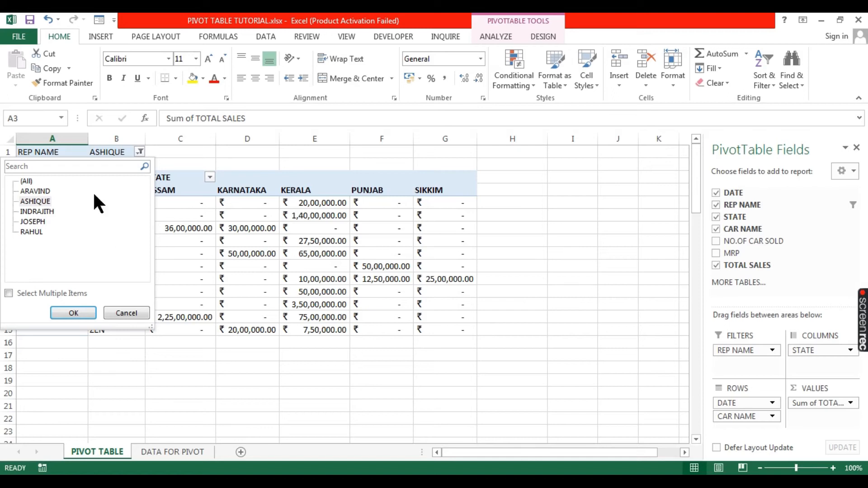
left_click(27, 181)
left_click(77, 311)
- Insert a slicer for the STATE field and place it in the empty area beside the PivotTable
left_click(322, 267)
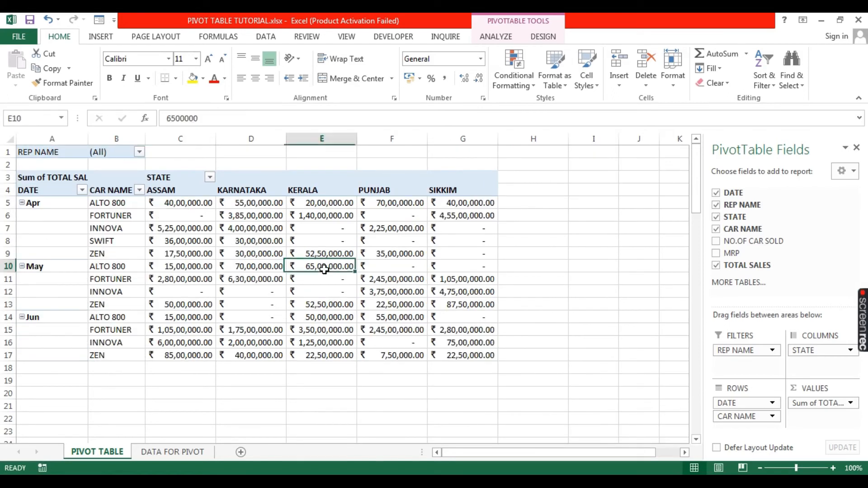
left_click(544, 37)
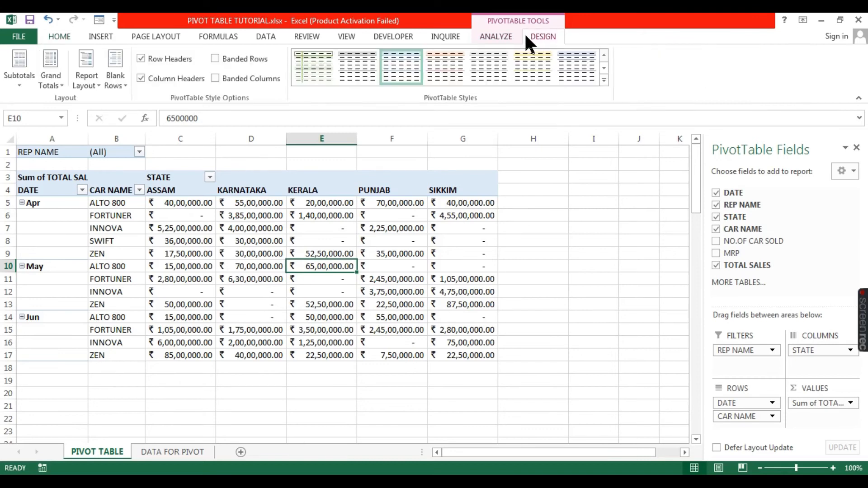
left_click(516, 37)
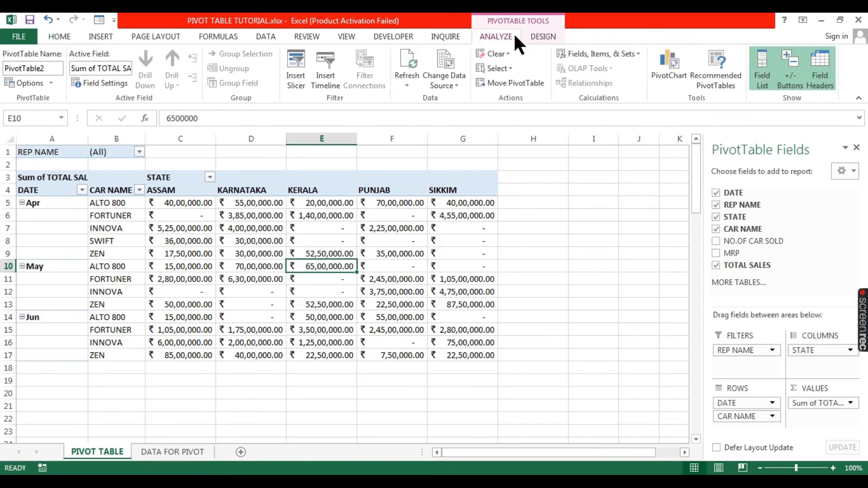
left_click(295, 72)
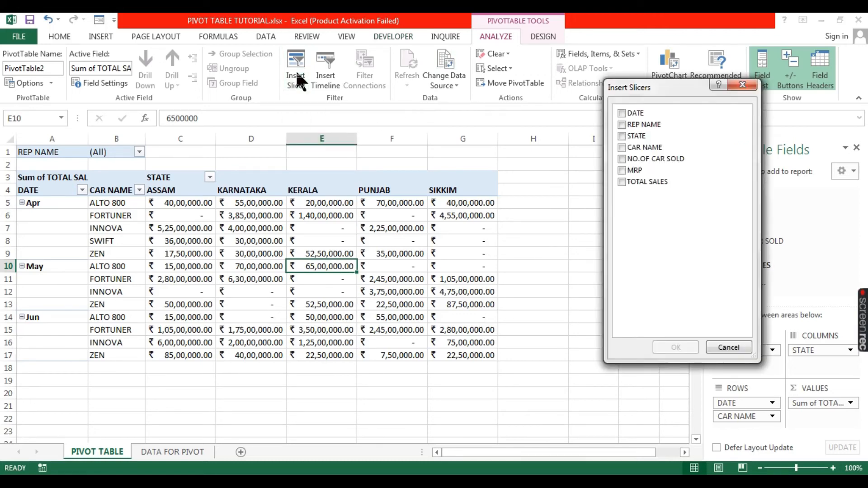
left_click_drag(640, 87, 557, 89)
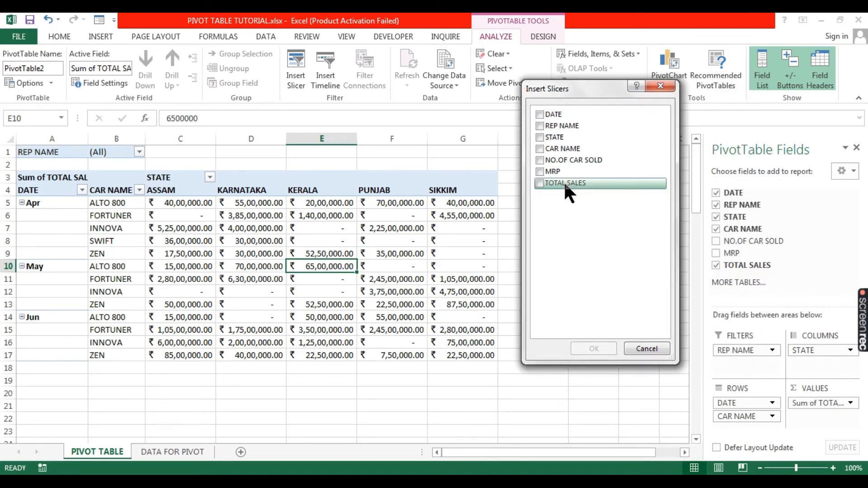
left_click(539, 137)
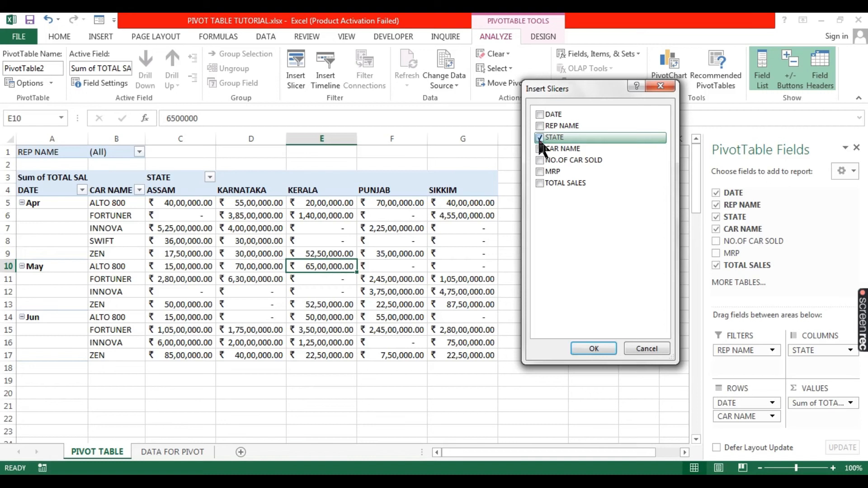
left_click(602, 350)
left_click_drag(360, 222, 598, 178)
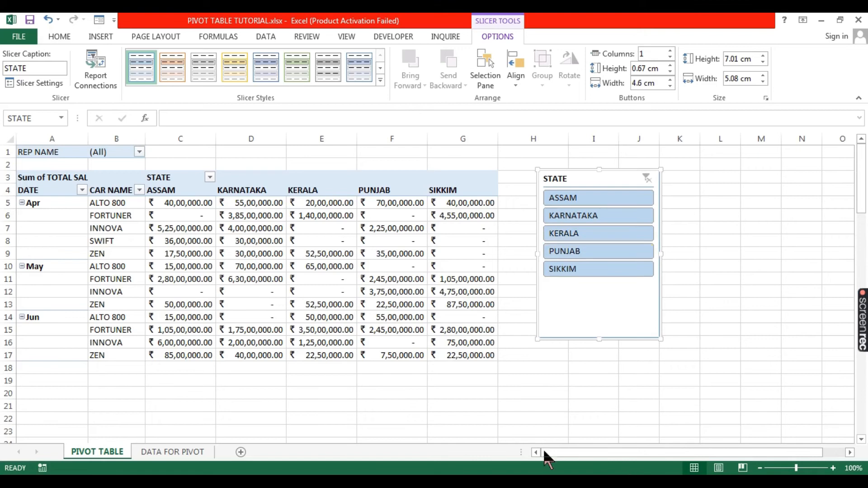
- Filter the PivotTable with the STATE slicer to KERALA, PUNJAB, KARNATAKA and ASSAM one at a time, and clear the slicer's filter
left_click(573, 235)
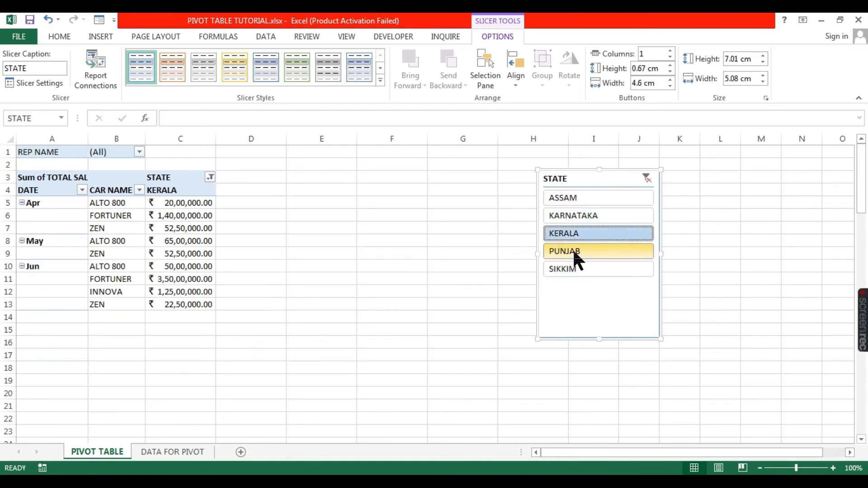
left_click(572, 248)
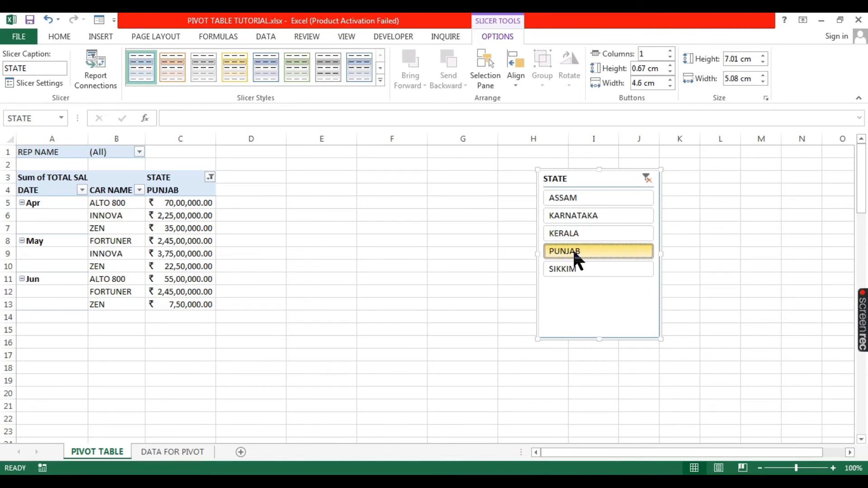
left_click(581, 216)
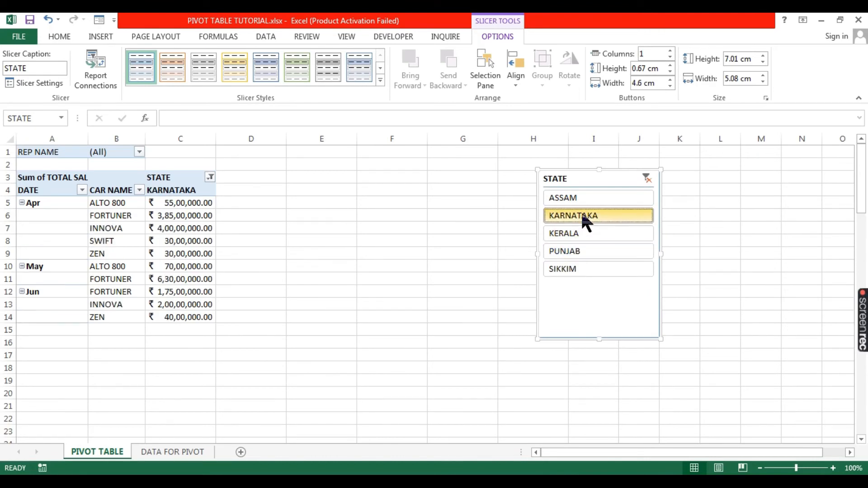
left_click(591, 201)
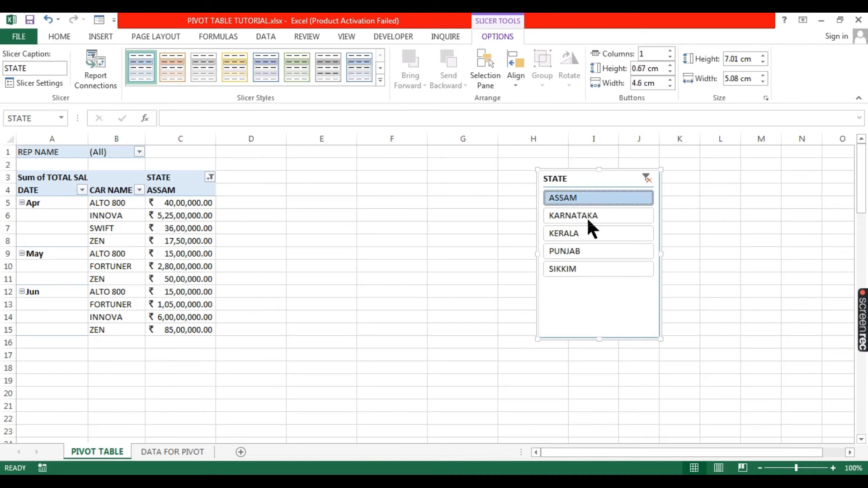
left_click(587, 250)
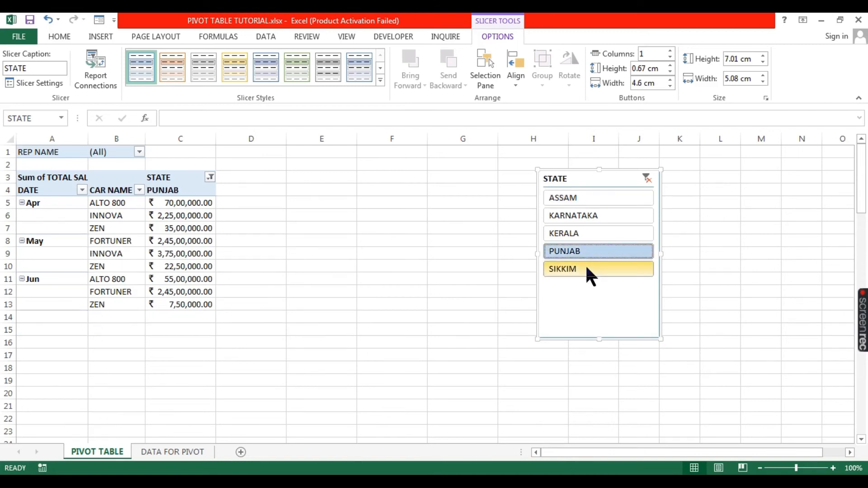
left_click(646, 179)
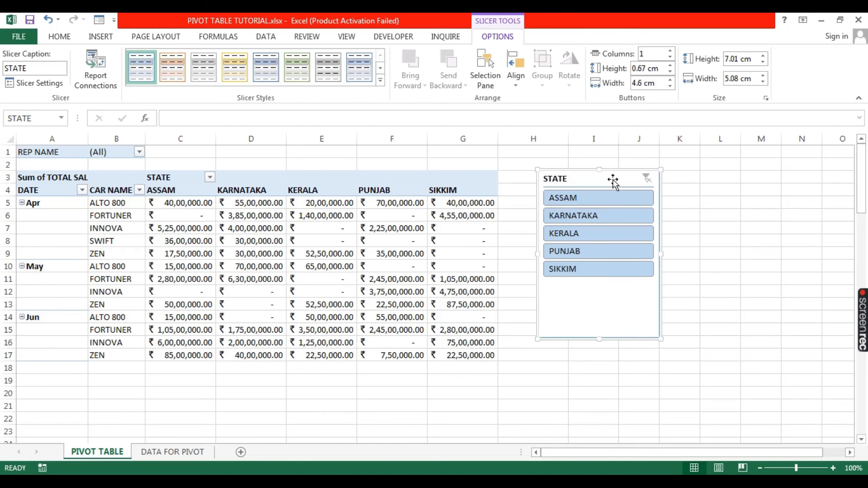
- Delete the STATE slicer and insert a REP NAME slicer in the empty area beside the PivotTable
key("Delete")
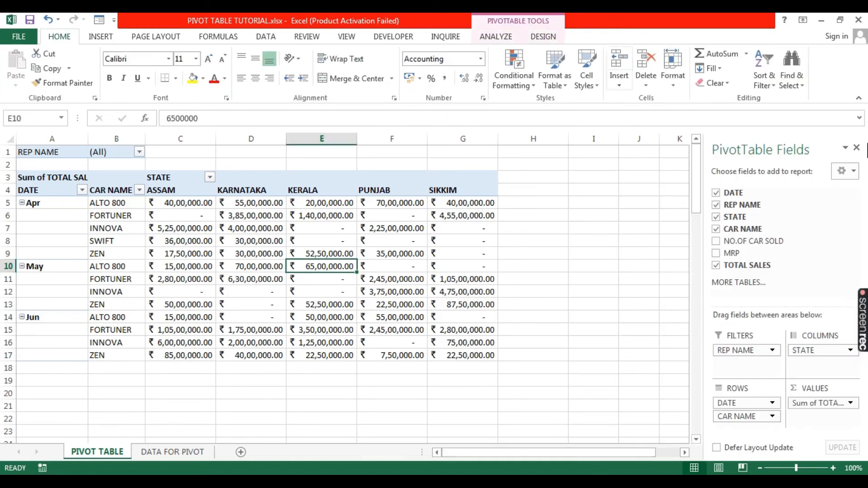
left_click(505, 37)
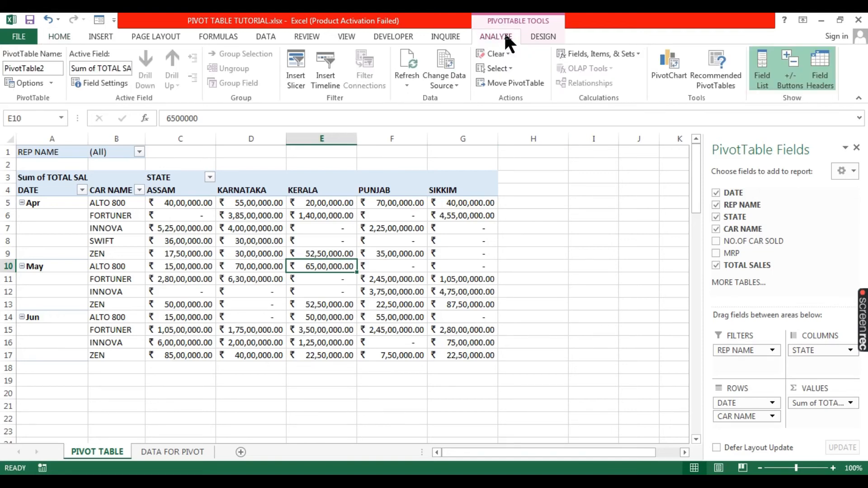
left_click(298, 68)
left_click(543, 127)
left_click(594, 348)
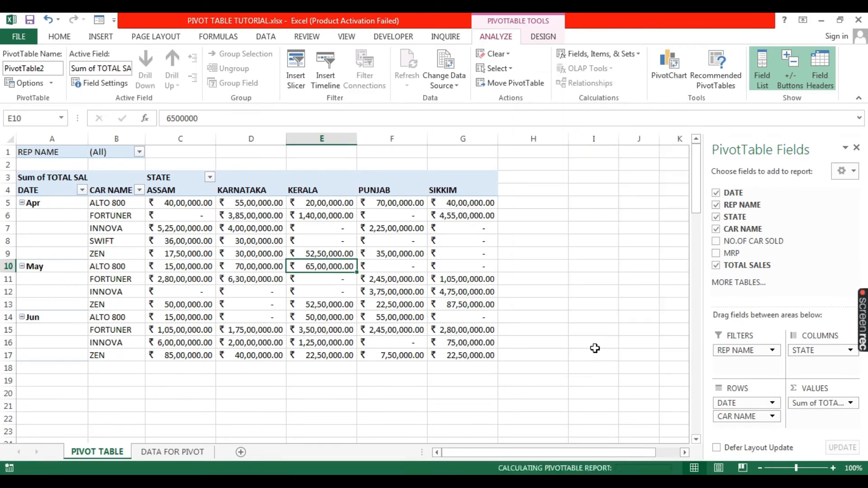
left_click_drag(368, 225, 717, 189)
- Filter by single reps and by two reps together in the REP NAME slicer, clear its filter and remove the slicer
left_click(693, 248)
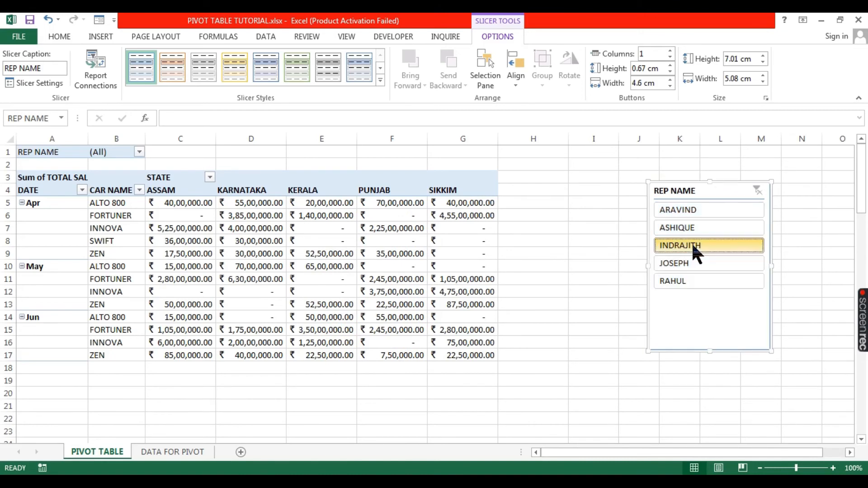
left_click(688, 262)
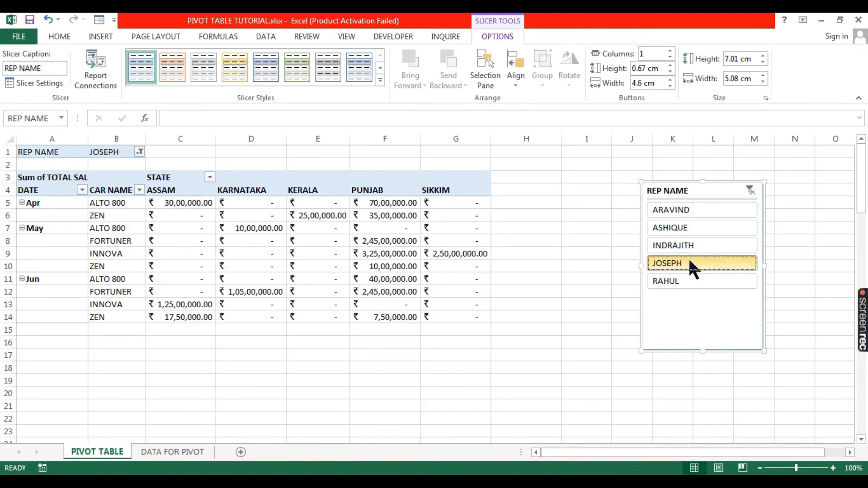
left_click(689, 280)
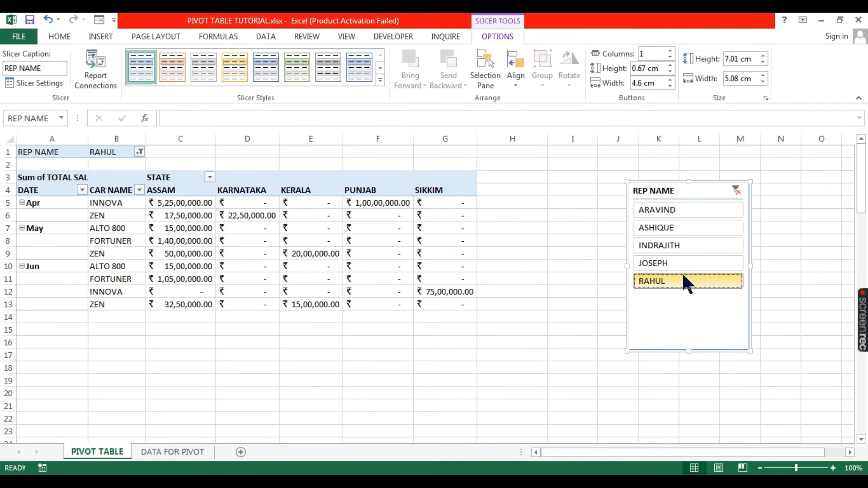
left_click(677, 228, "ctrl")
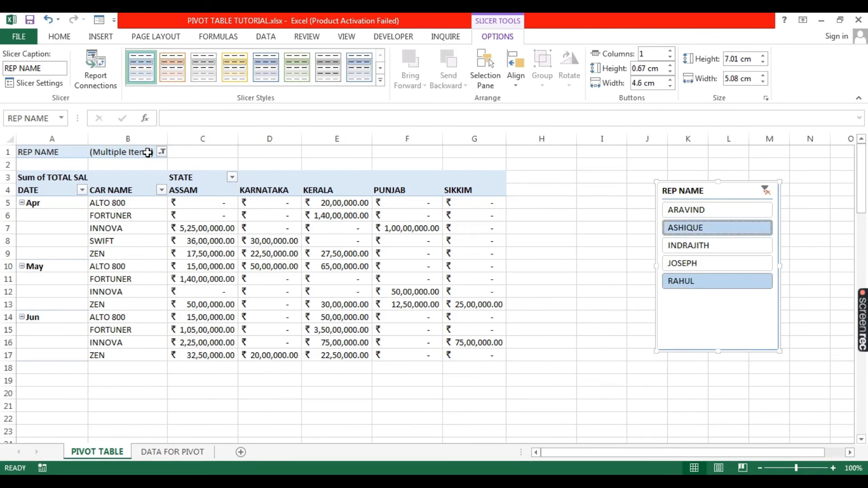
left_click(764, 190)
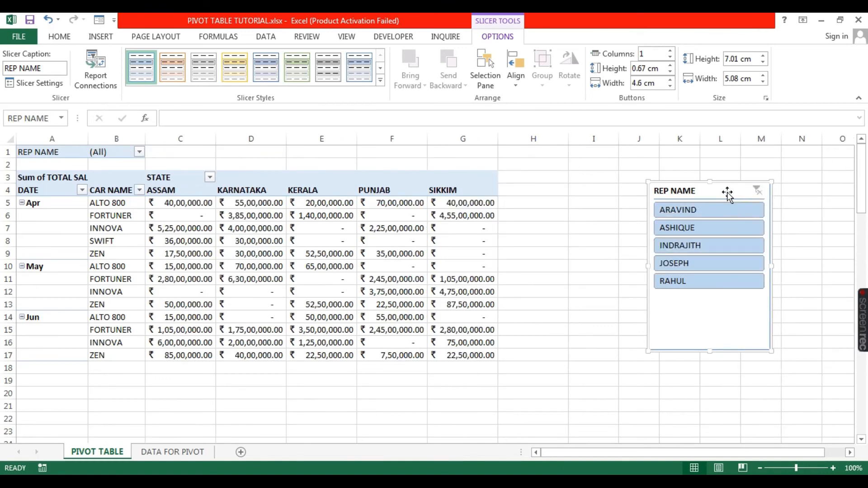
key("Escape")
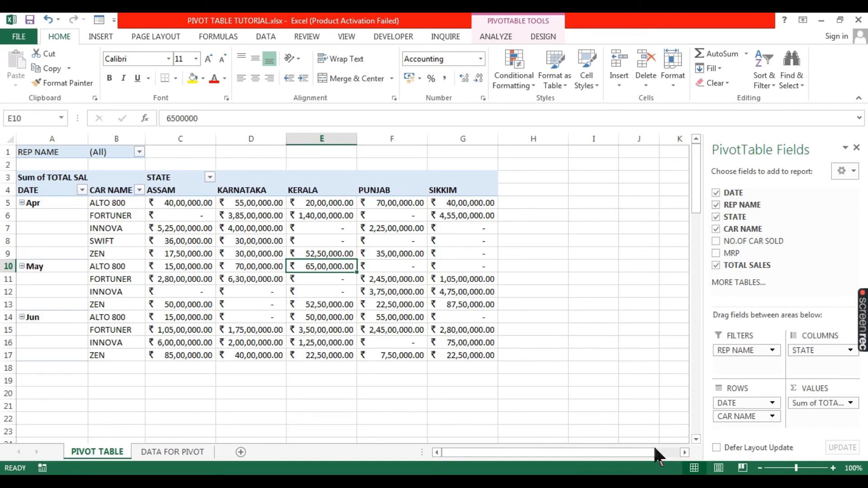
- Start a new record with the date 01-07-2020 in the first empty row below the table on the DATA FOR PIVOT sheet
left_click(177, 454)
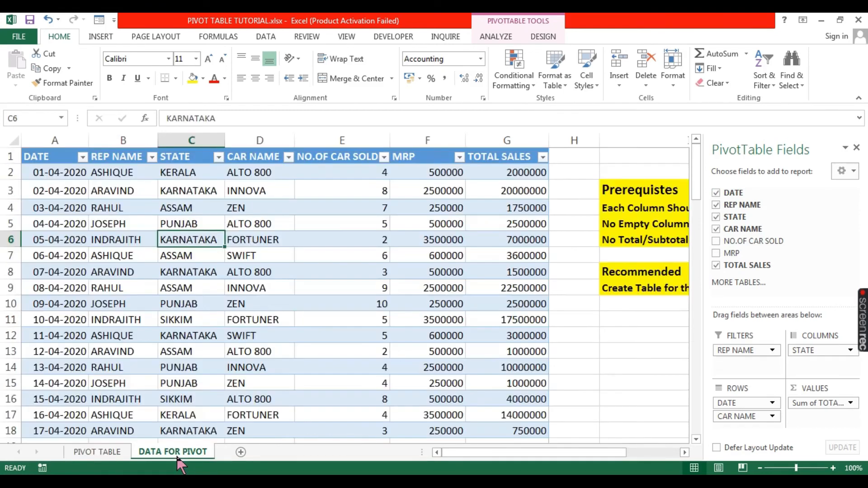
left_click(153, 306)
scroll(152, 308, "down", 17)
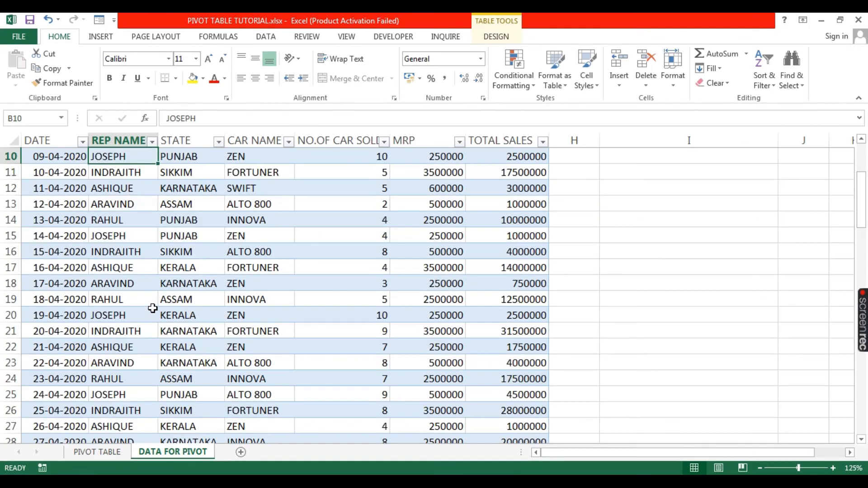
scroll(153, 308, "down", 11)
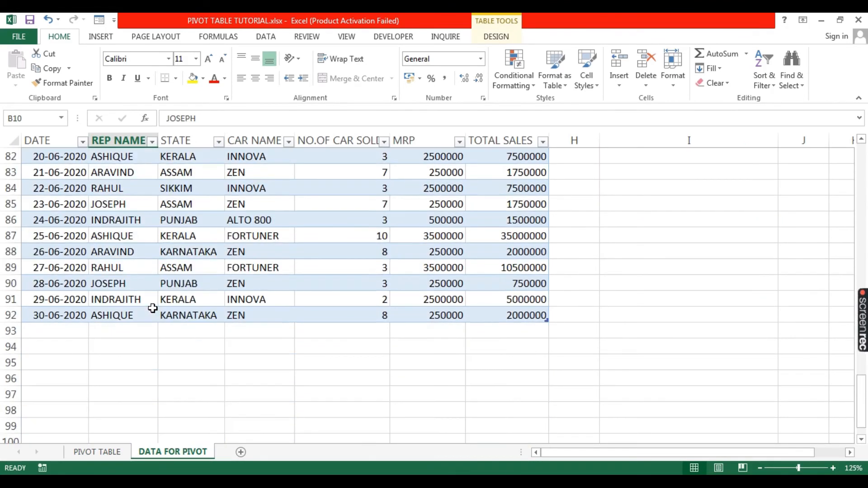
left_click(55, 287)
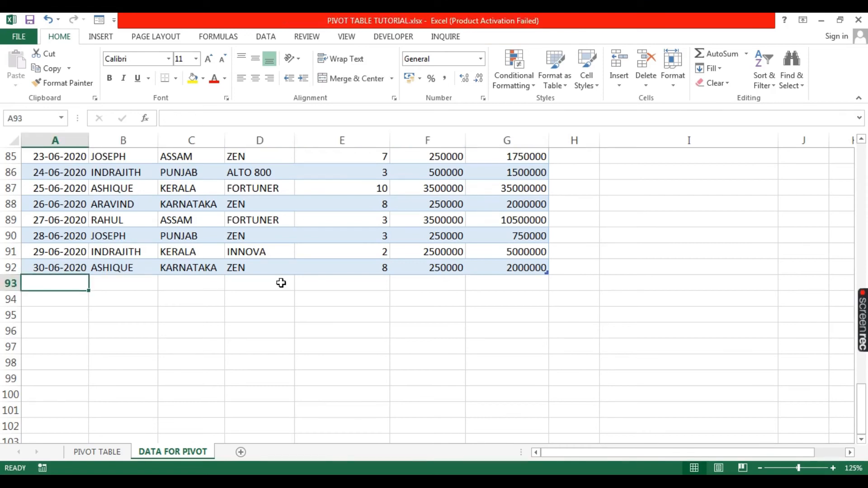
type("01-07-")
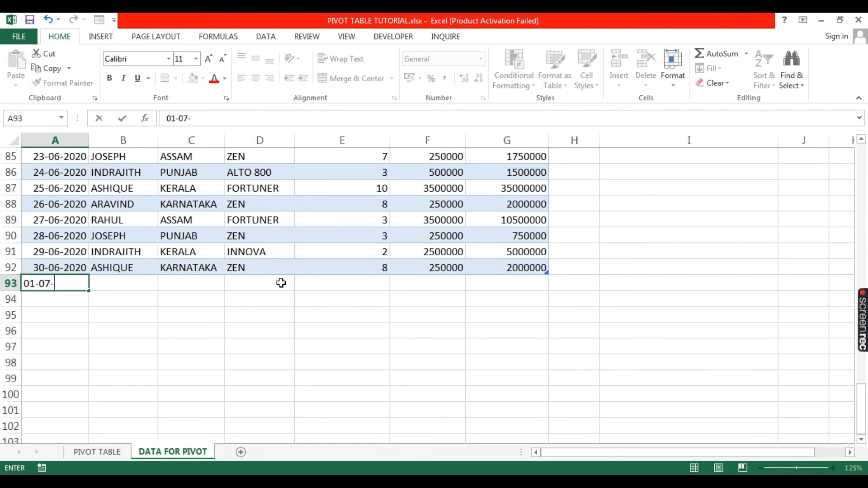
type("2020")
key("Tab")
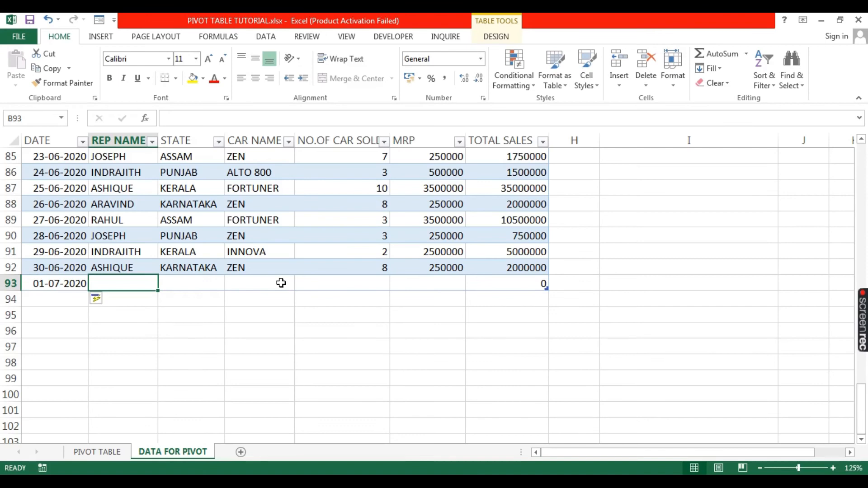
- Complete row 93 with a new rep's name, state KARNATAKA, car ZEN, 5 cars sold and MRP 250000
type("AHAMMED")
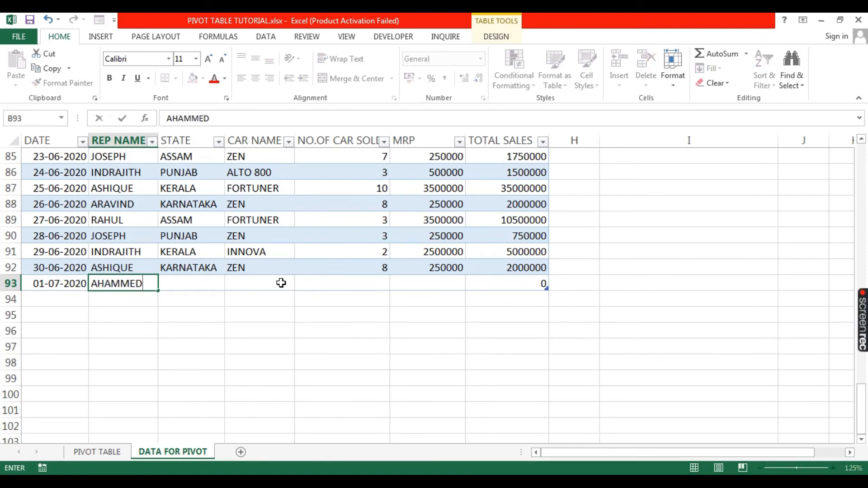
key("Tab")
key("ctrl+d")
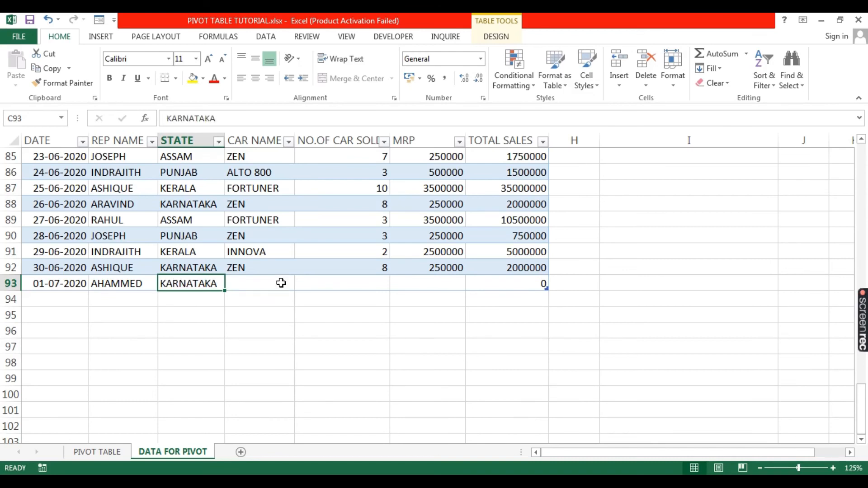
key("Tab")
key("ctrl+d")
key("Tab")
type("5")
key("Tab")
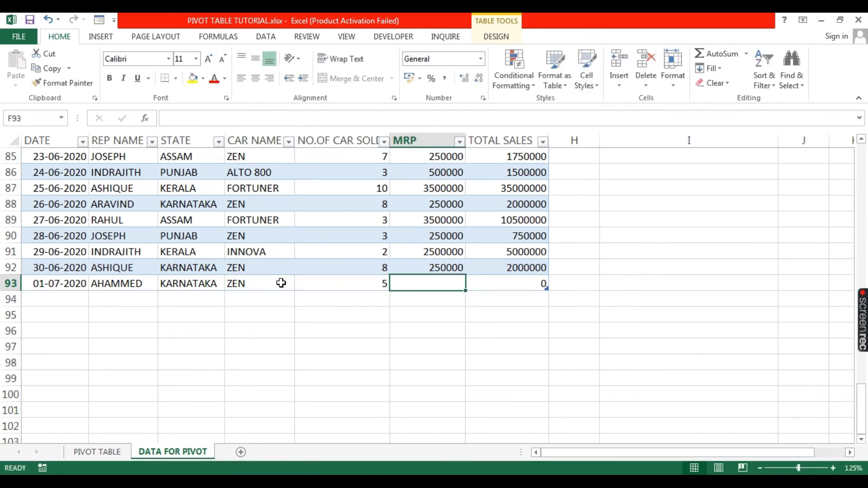
key("ctrl+d")
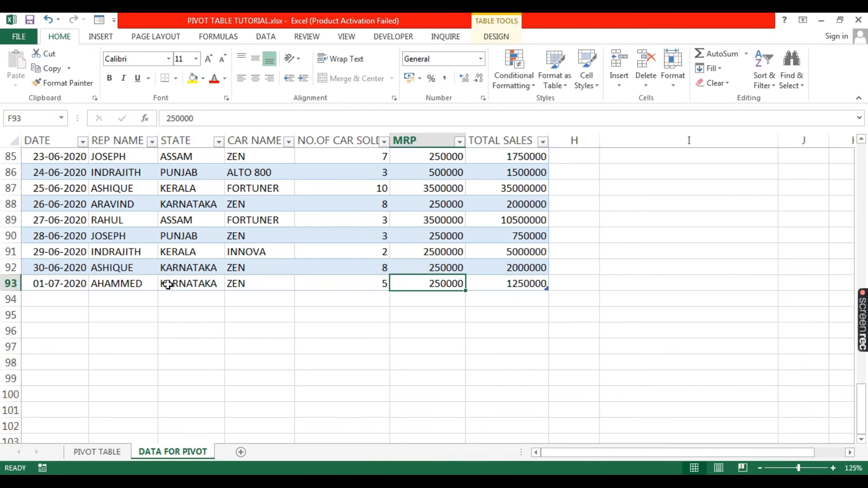
- Return to the PIVOT TABLE sheet and run Refresh All to bring the new record into the PivotTable
left_click(100, 452)
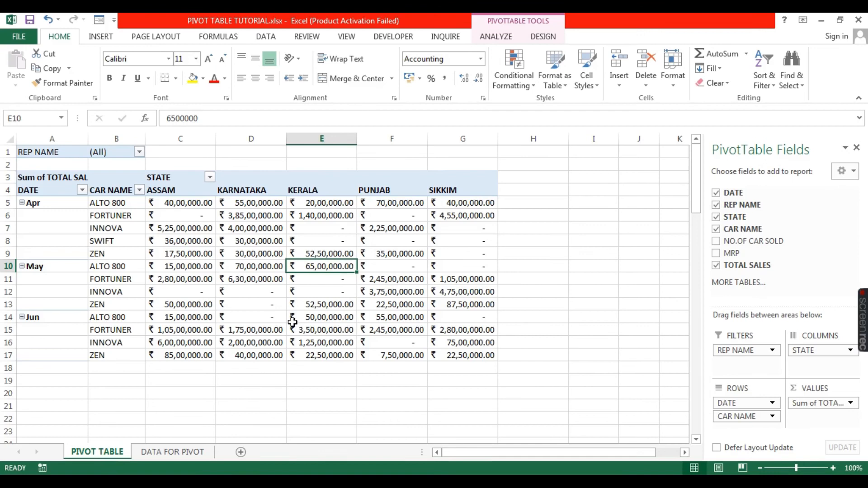
left_click(509, 36)
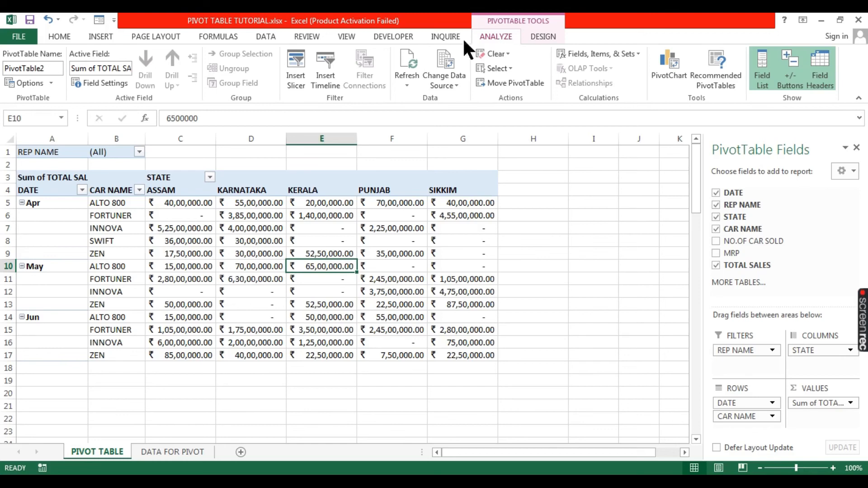
left_click(406, 81)
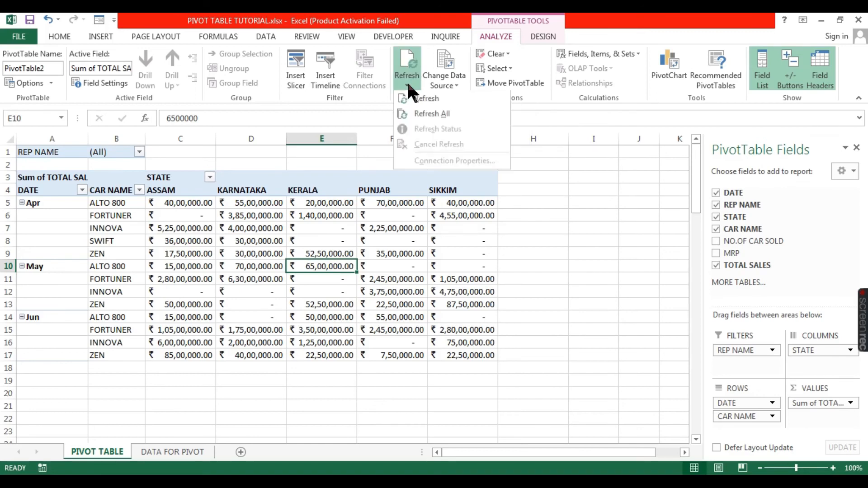
left_click(420, 113)
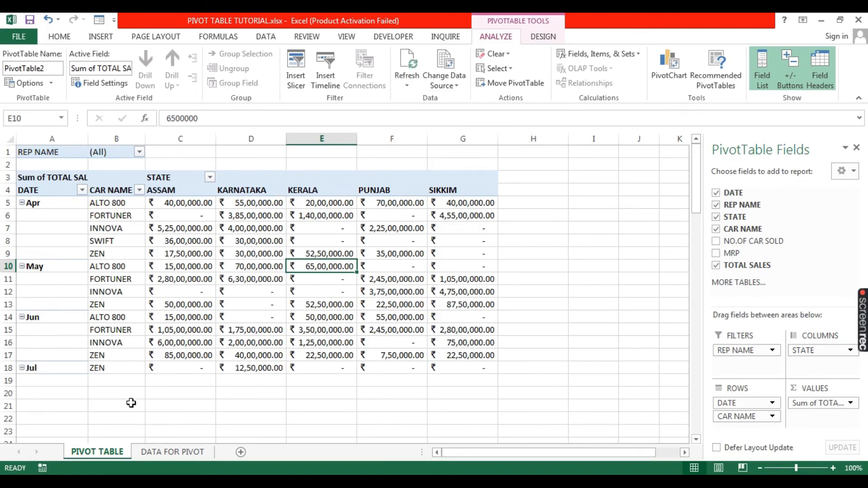
- Check the PivotTable's Jul row and the rep list in the REP NAME report filter, leaving the filter unchanged
left_click_drag(31, 367, 454, 364)
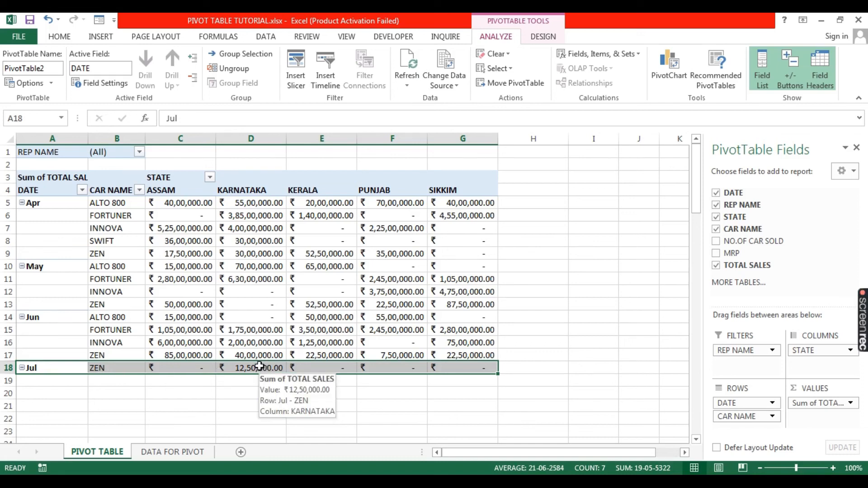
left_click(140, 152)
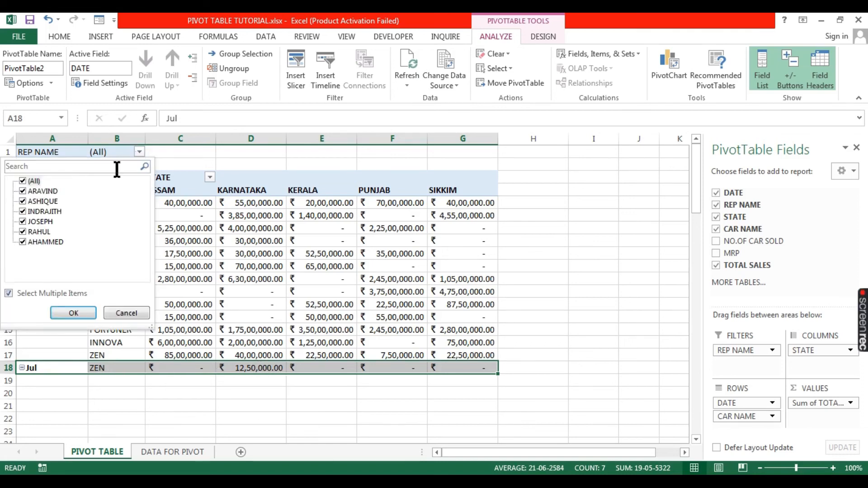
left_click(189, 158)
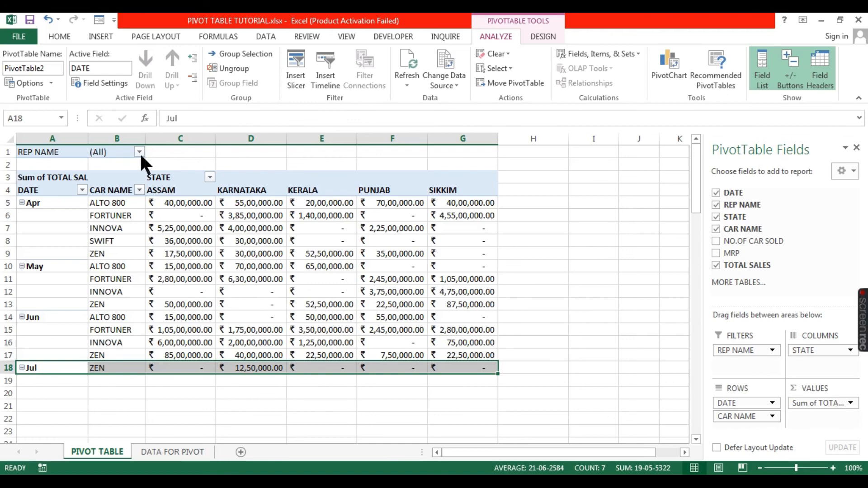
- Move the REP NAME field from the report filter to the columns beneath STATE and review the widened PivotTable
left_click_drag(730, 350, 812, 361)
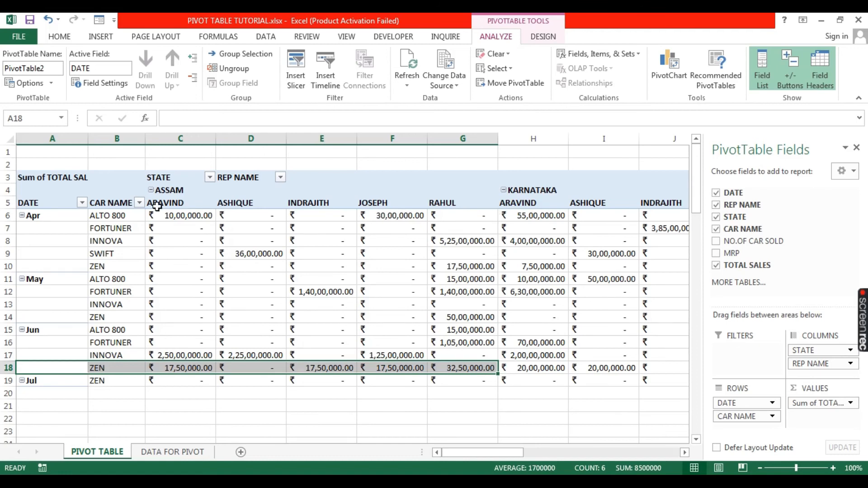
left_click(533, 418)
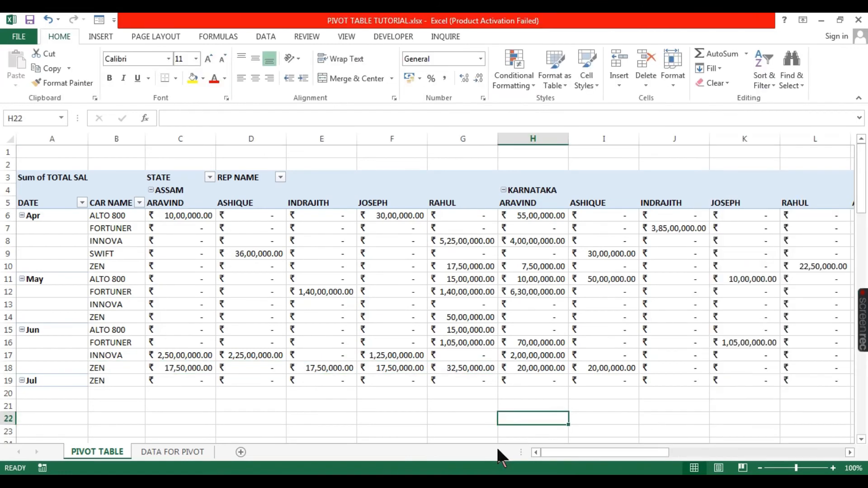
left_click_drag(579, 452, 316, 458)
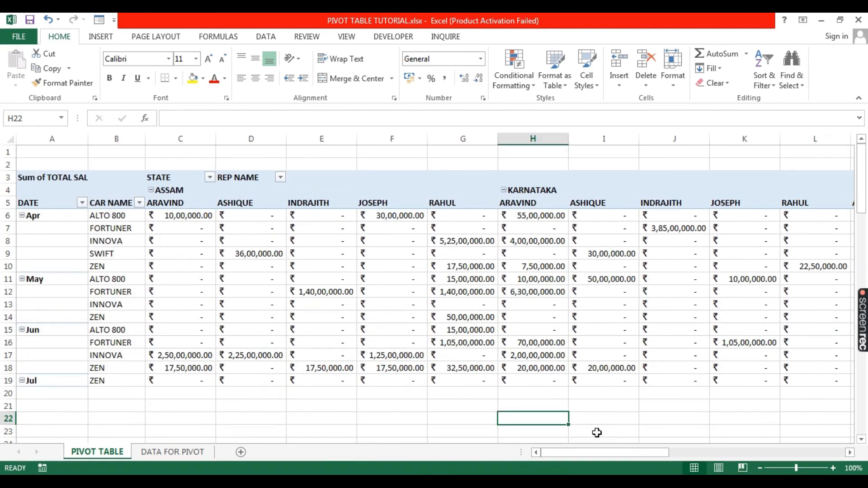
- Replace TOTAL SALES with NO.OF CAR SOLD as the PivotTable's summed value and move STATE to the report filter
left_click(531, 306)
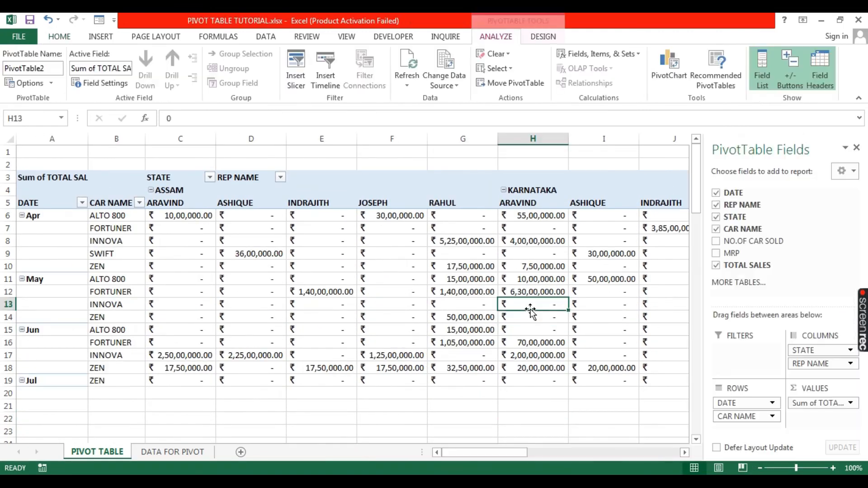
left_click(715, 265)
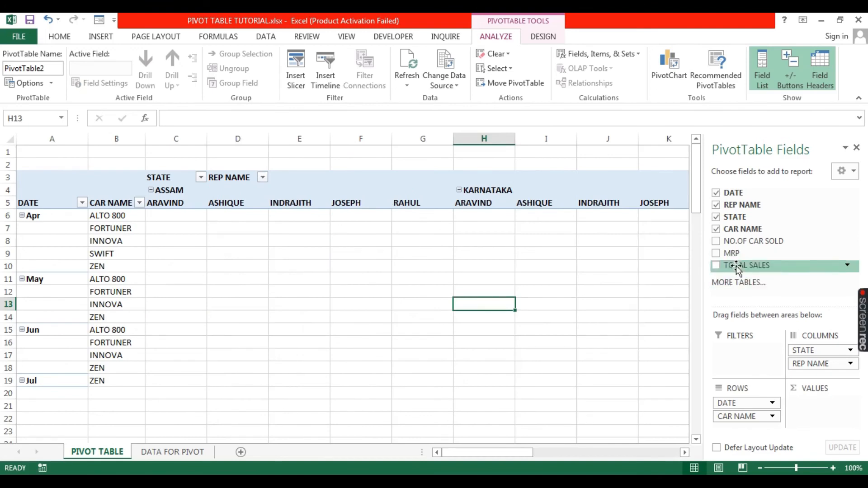
left_click(716, 241)
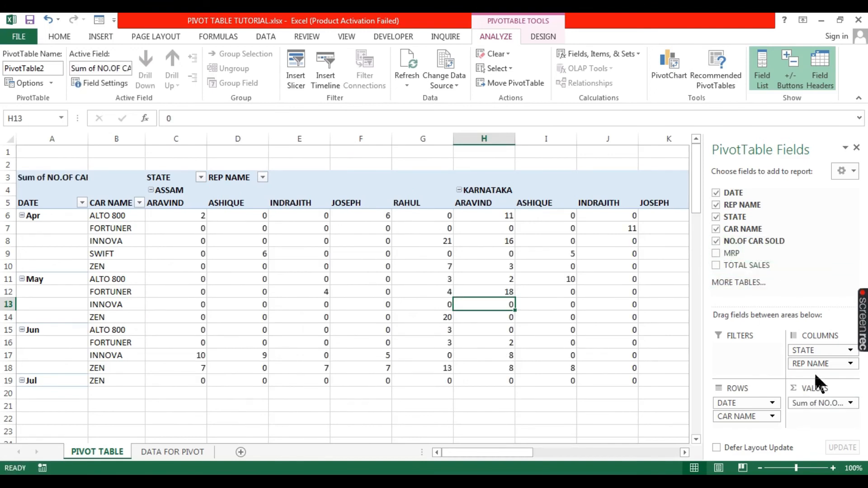
left_click_drag(811, 353, 741, 368)
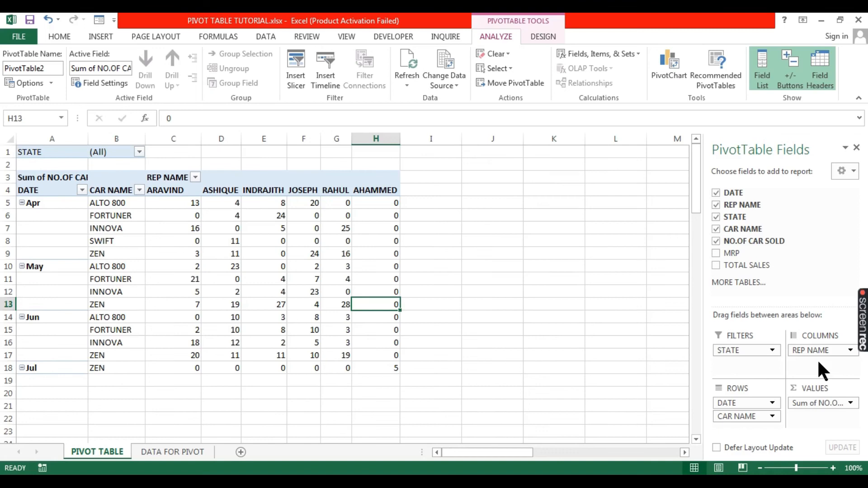
- Rearrange the PivotTable with STATE in the columns and summed TOTAL SALES as values, removing REP NAME and NO.OF CAR SOLD
left_click_drag(813, 356, 779, 361)
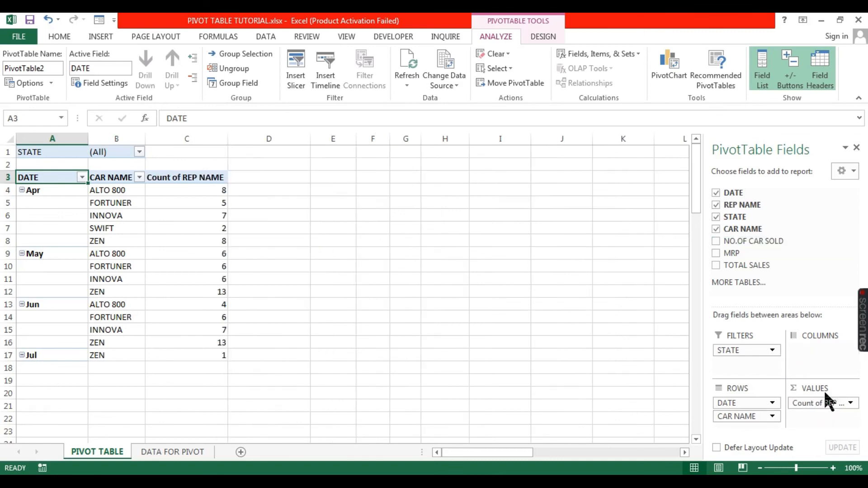
left_click_drag(841, 404, 782, 292)
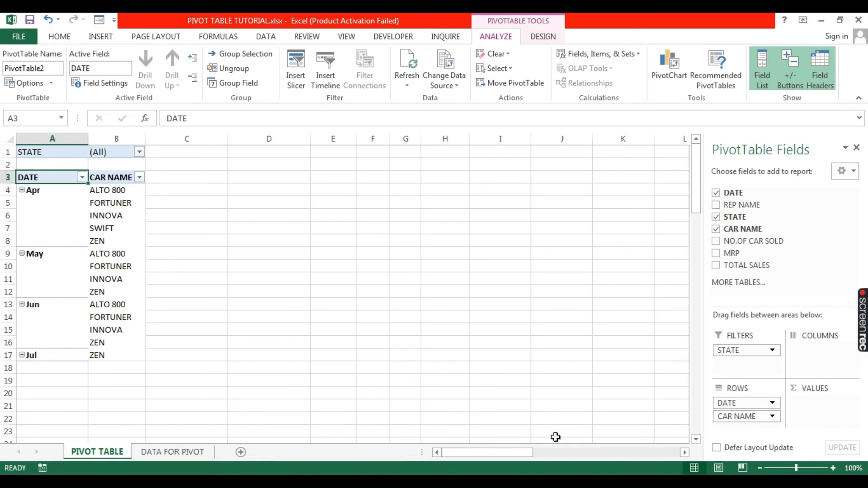
left_click(113, 191)
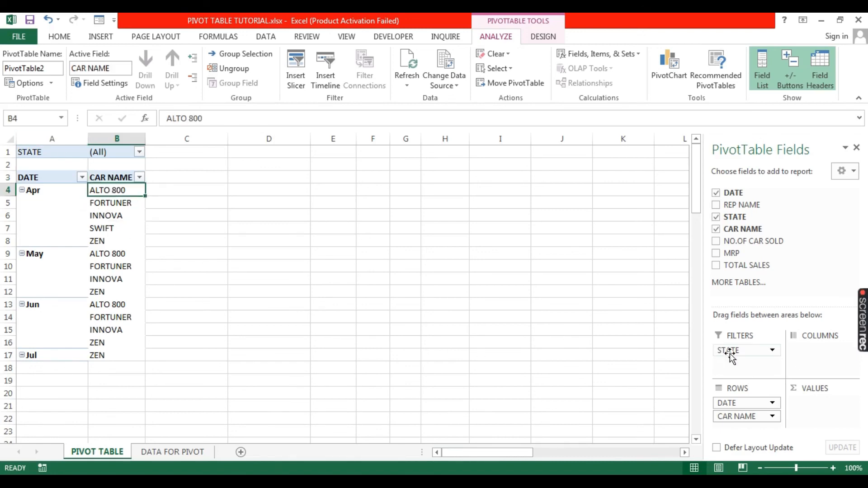
left_click_drag(730, 353, 832, 361)
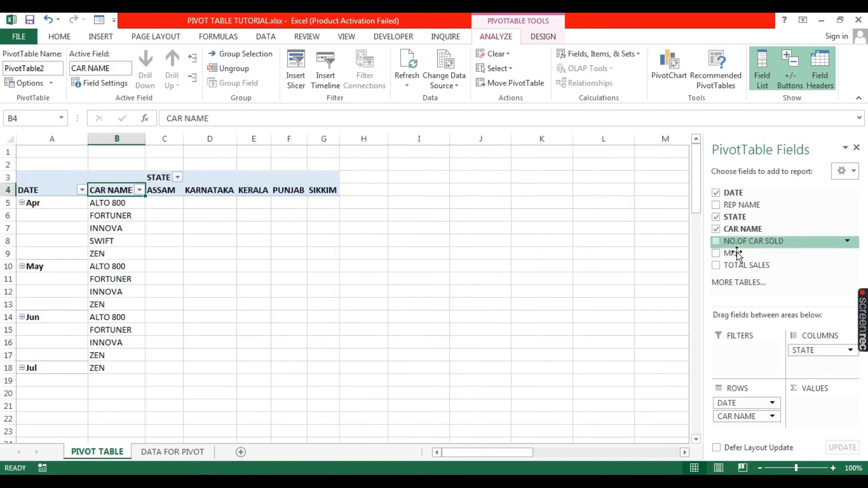
left_click_drag(745, 269, 811, 404)
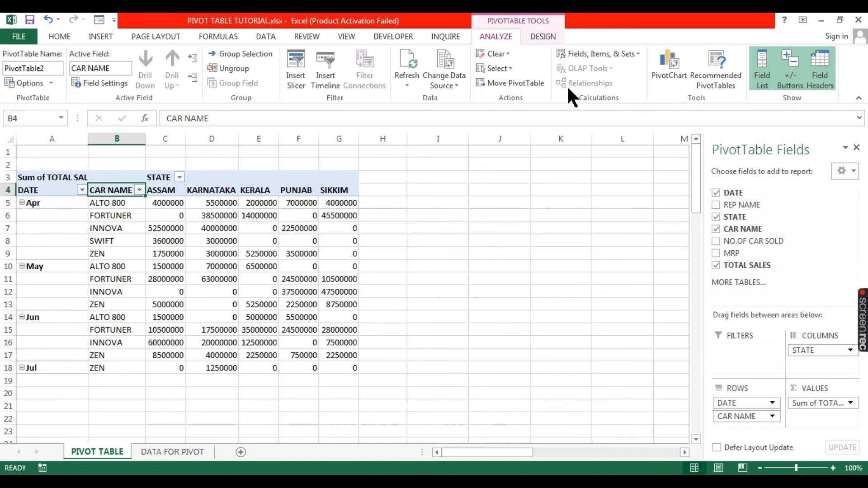
- Hide and restore the PivotTable's expand/collapse buttons, and do the same with its field list
left_click(785, 82)
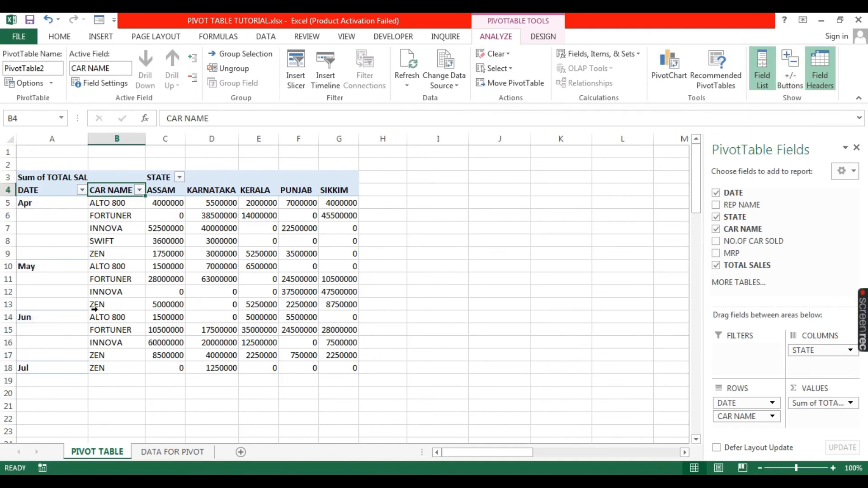
left_click(788, 85)
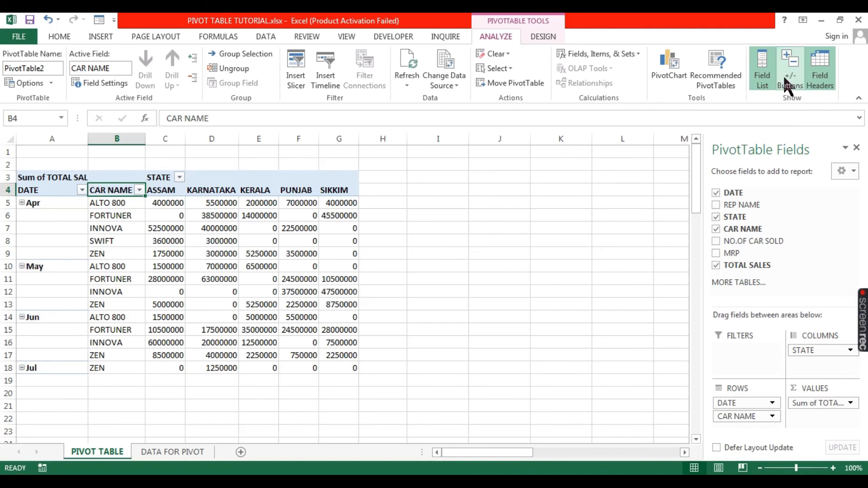
left_click(762, 72)
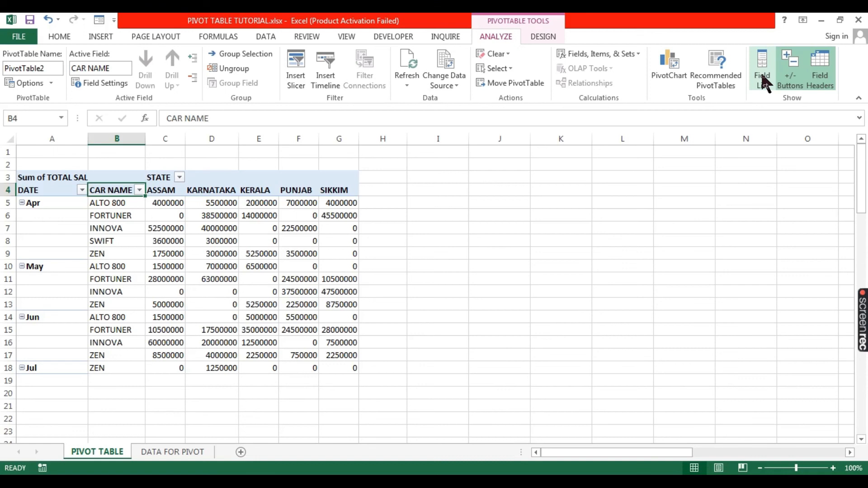
left_click(763, 81)
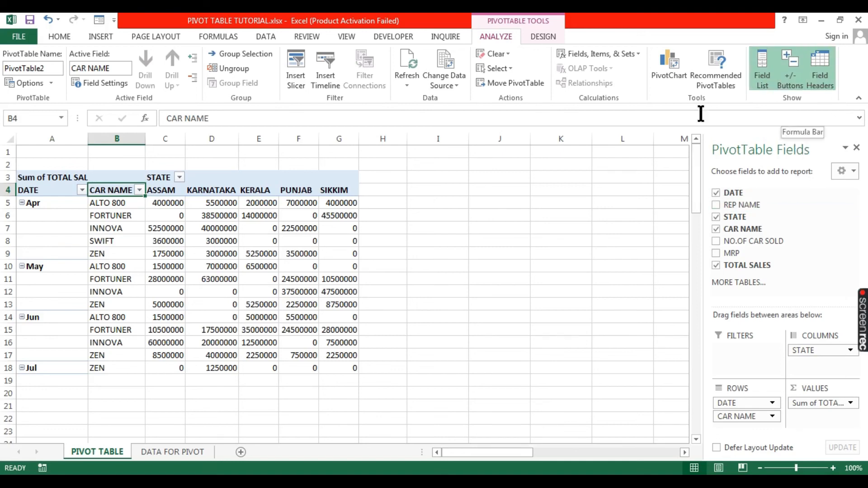
- Try the Banded Columns and Banded Rows style options on the PivotTable, leaving both turned off
left_click(538, 34)
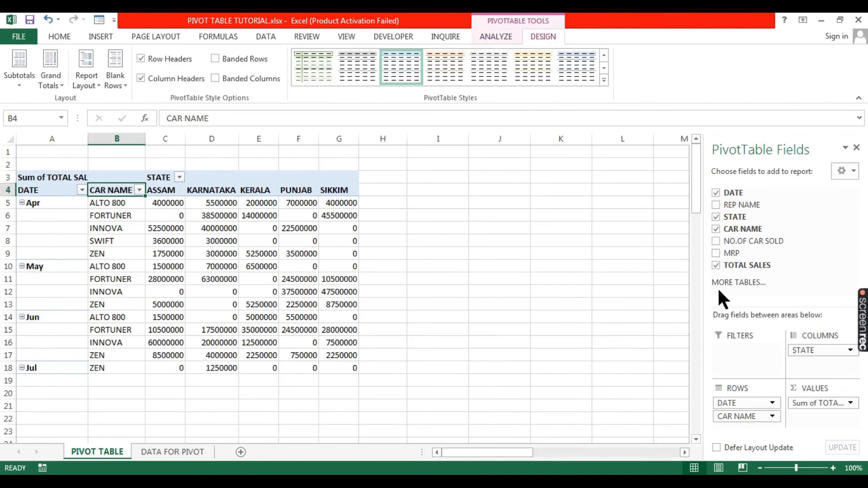
left_click(215, 79)
left_click(214, 78)
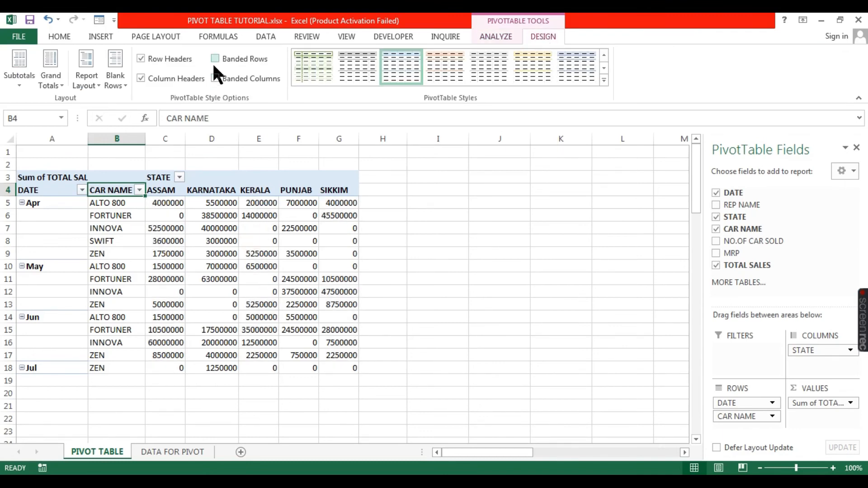
left_click(215, 58)
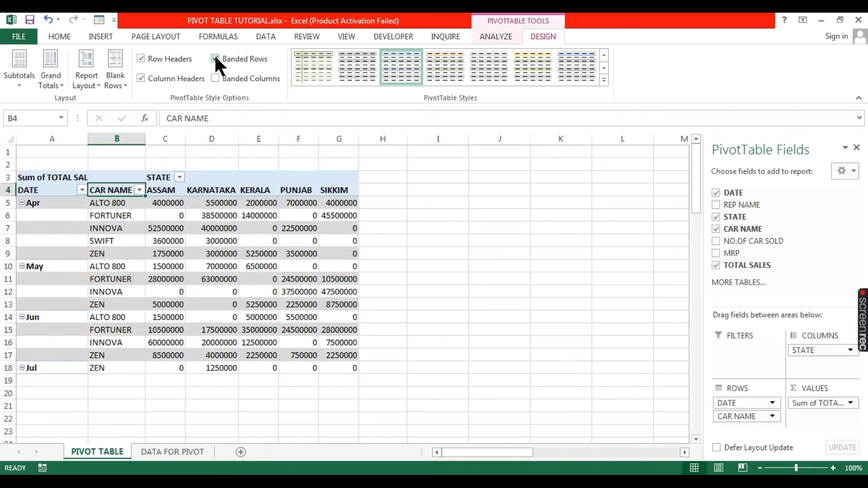
left_click(215, 59)
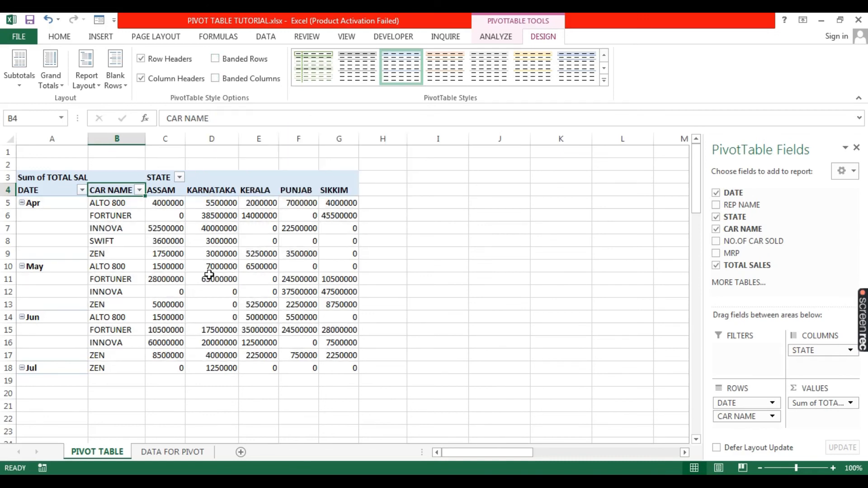
left_click(226, 270)
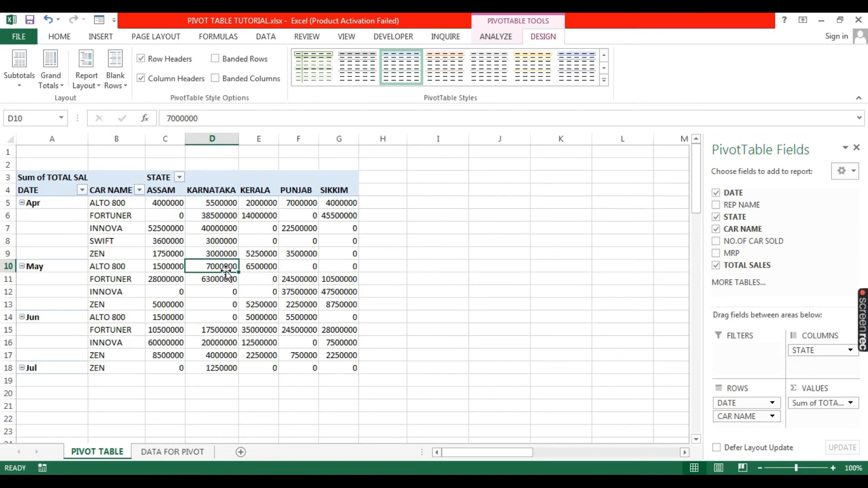
mouse_move(158, 284)
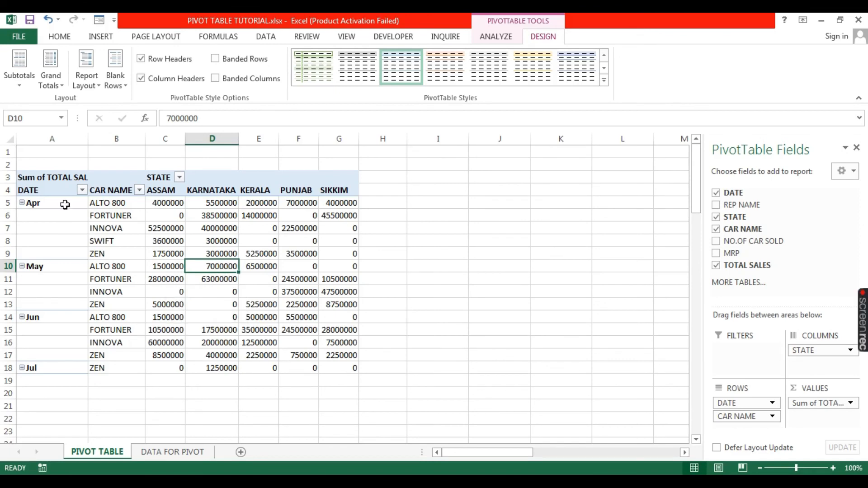